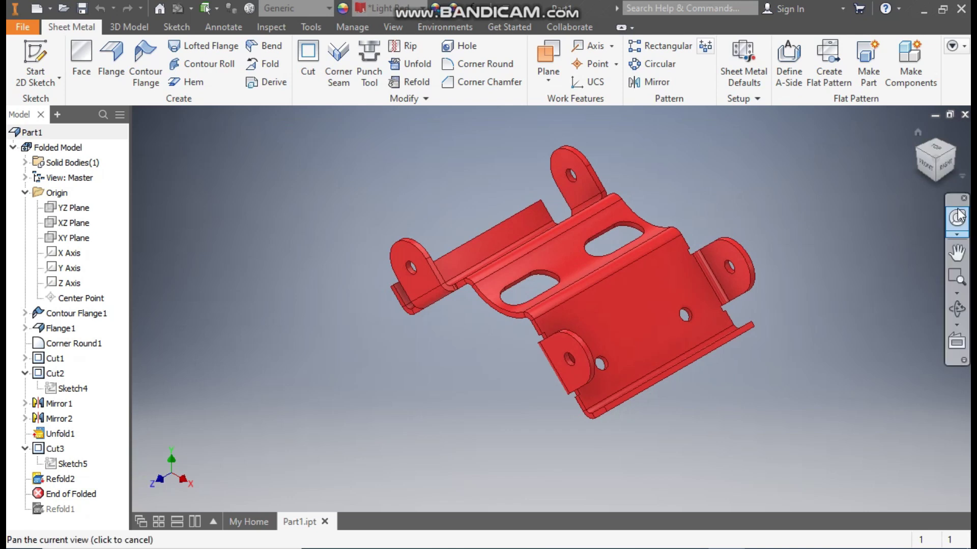
pyautogui.click(926, 164)
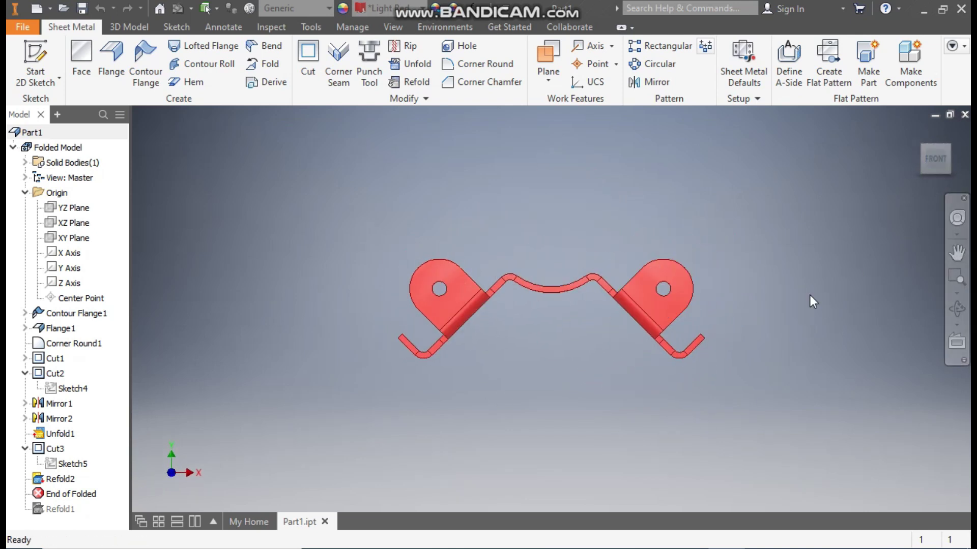
pyautogui.click(934, 141)
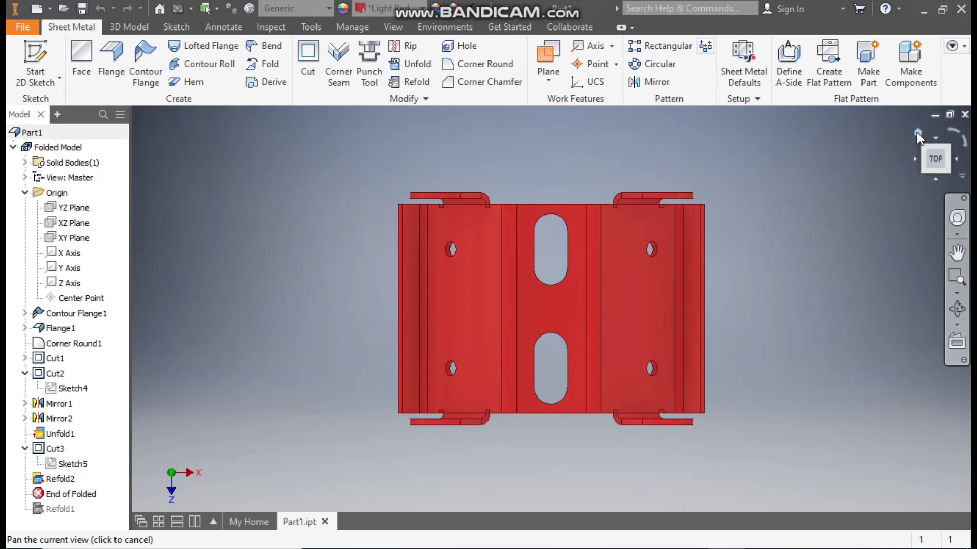
pyautogui.click(917, 132)
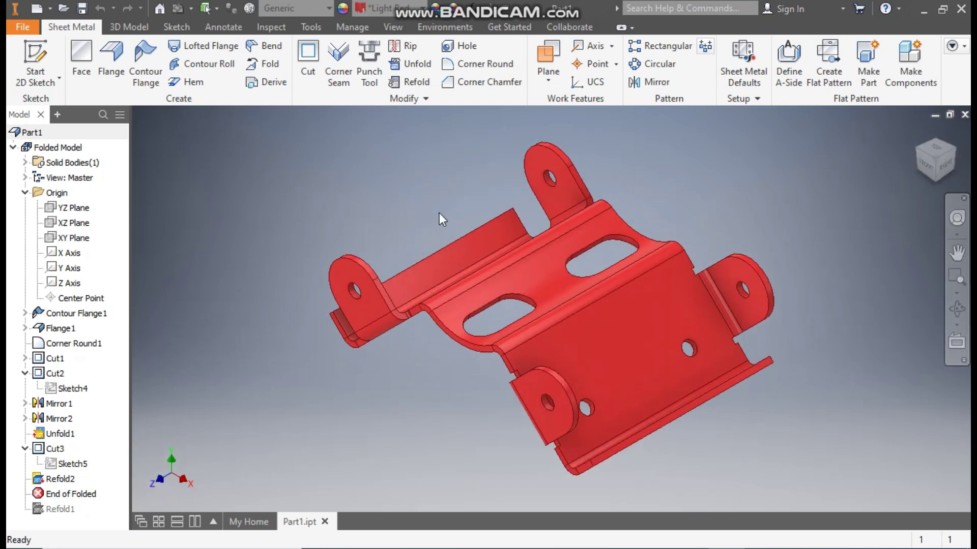
# - Create a new part from the metric Sheet Metal (mm).ipt template and start a sketch on the XY plane
pyautogui.click(35, 10)
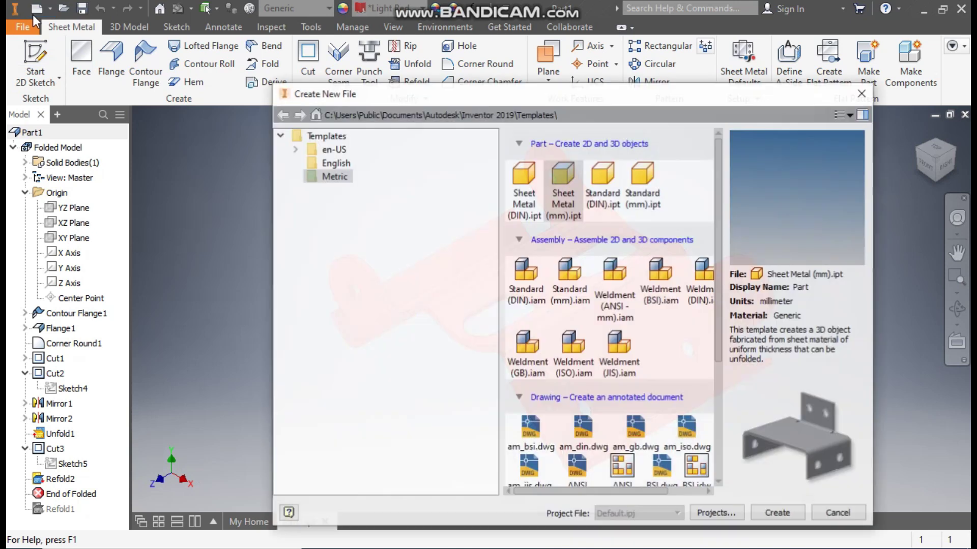
pyautogui.click(562, 190)
pyautogui.click(771, 515)
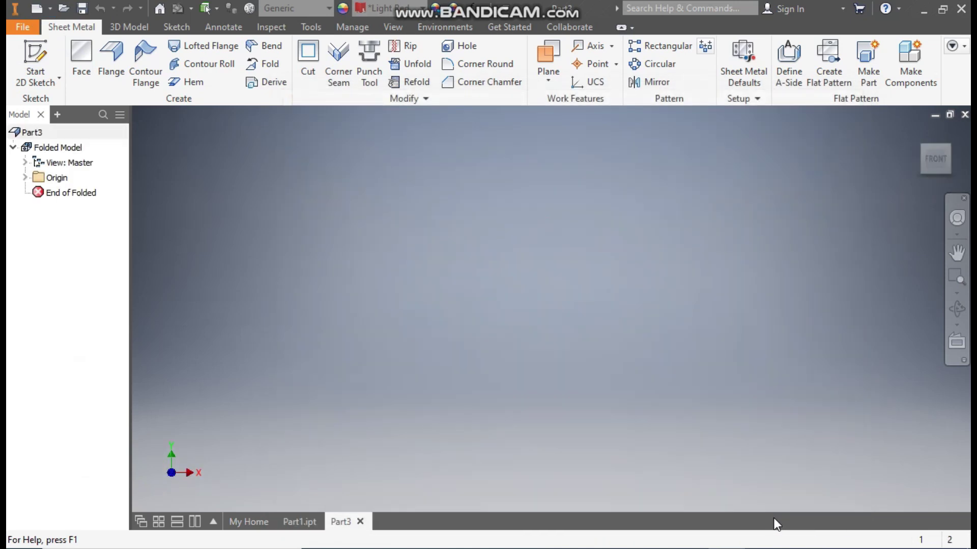
pyautogui.click(39, 45)
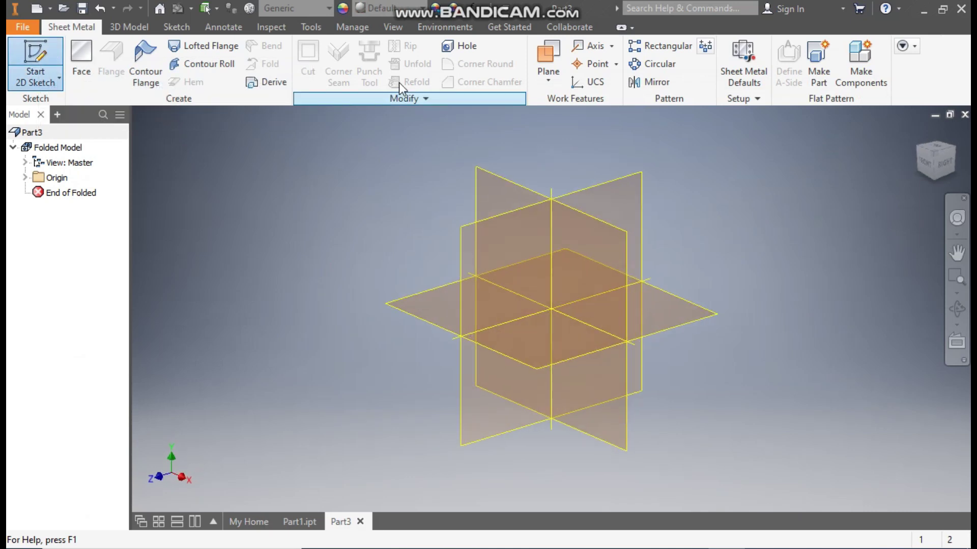
pyautogui.click(502, 184)
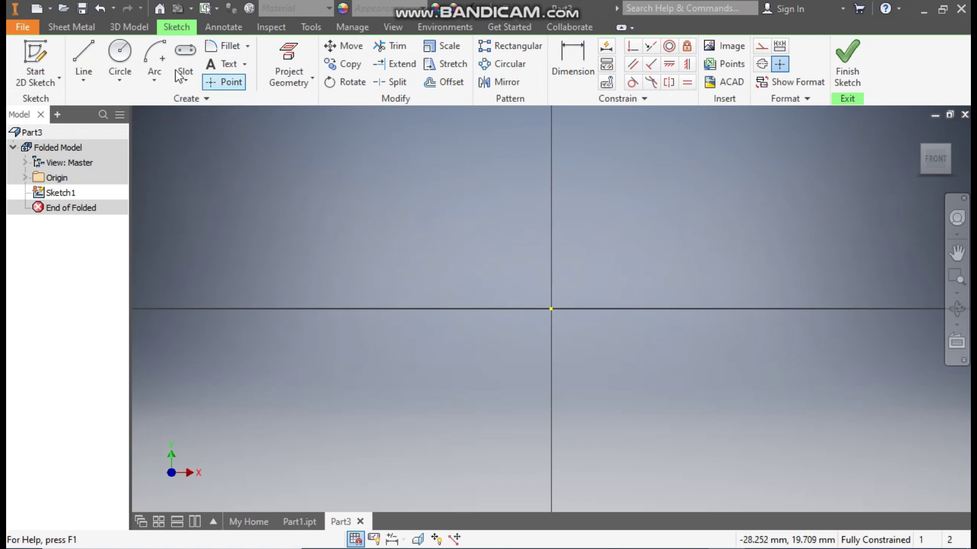
# - Sketch two connected lines from the origin: a long one down-left, then a short one about 7.3 mm long up-left
pyautogui.click(84, 49)
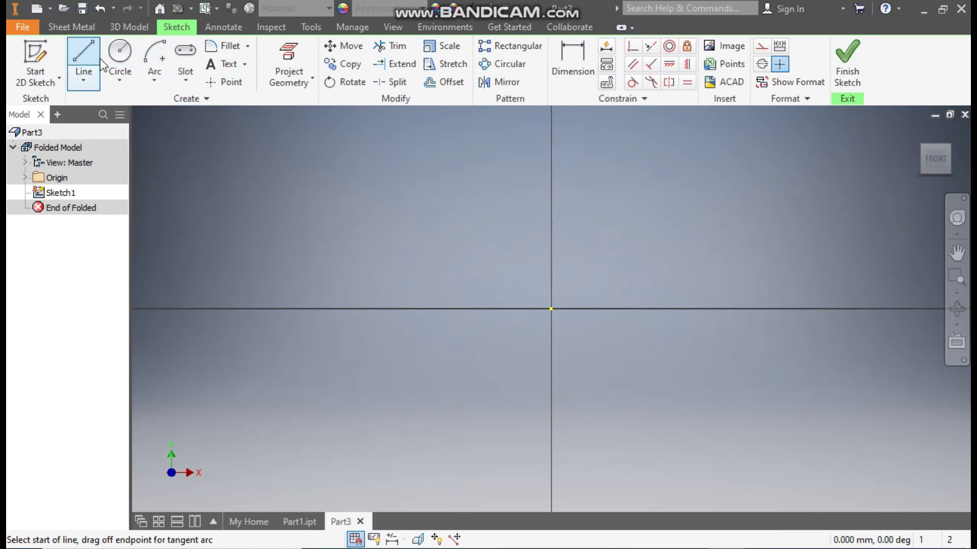
pyautogui.click(552, 308)
pyautogui.moveTo(630, 375); pyautogui.dragTo(732, 224, button='middle')
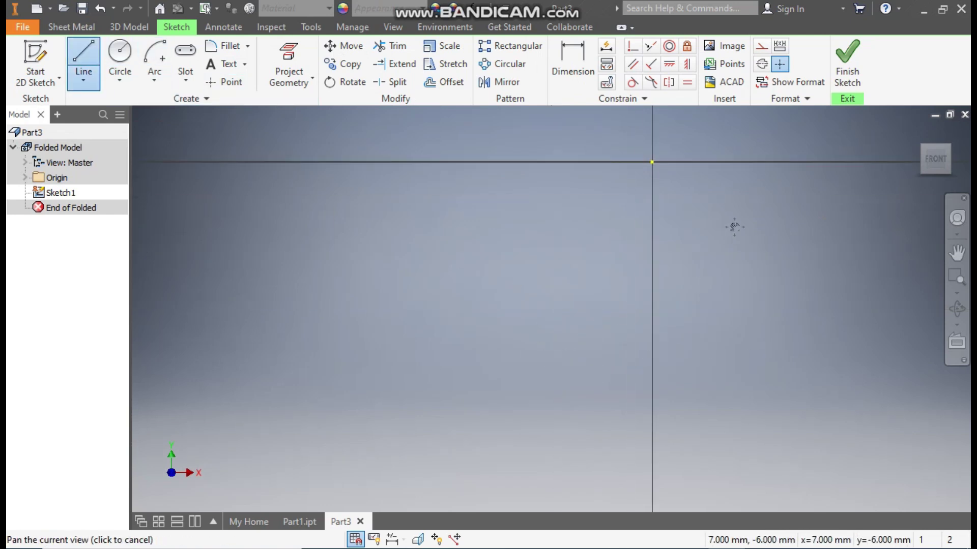
pyautogui.click(502, 381)
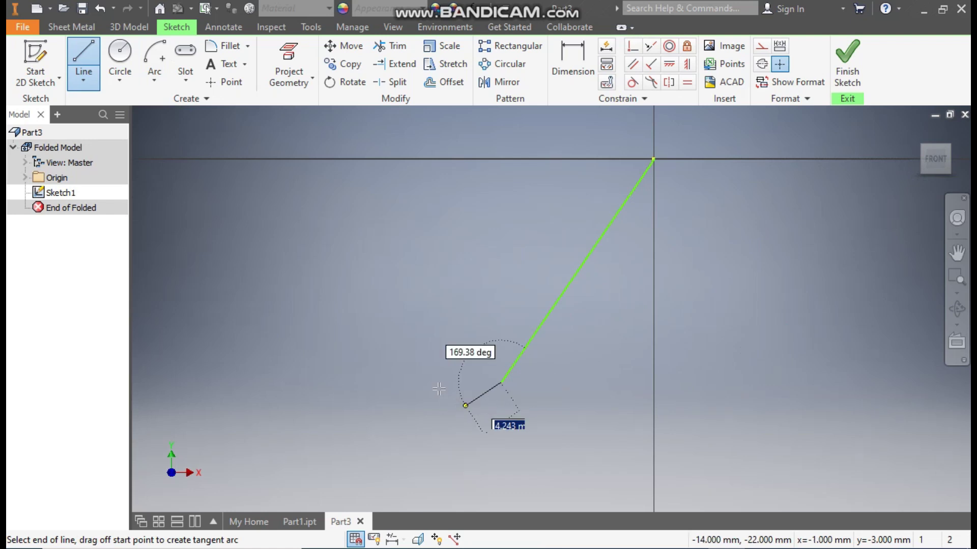
pyautogui.click(416, 358)
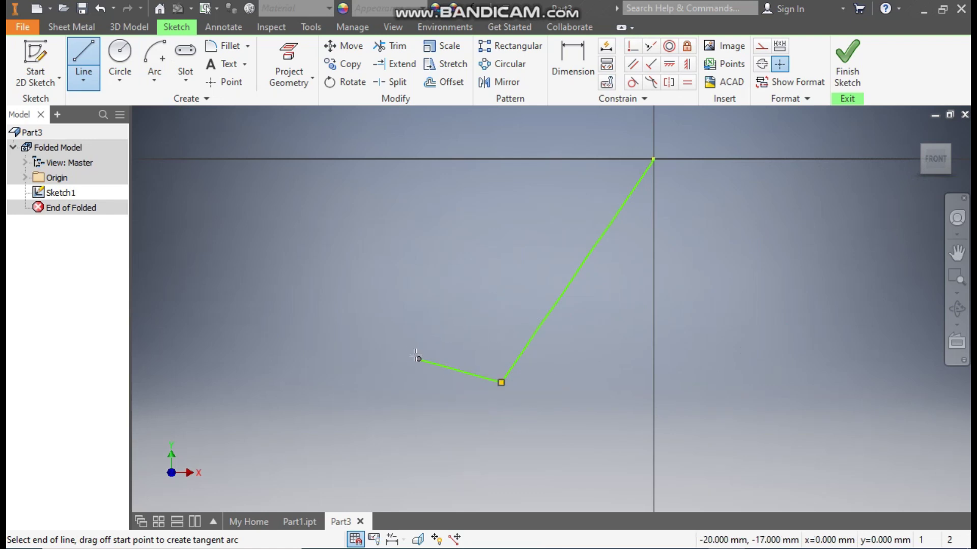
pyautogui.press('Escape')
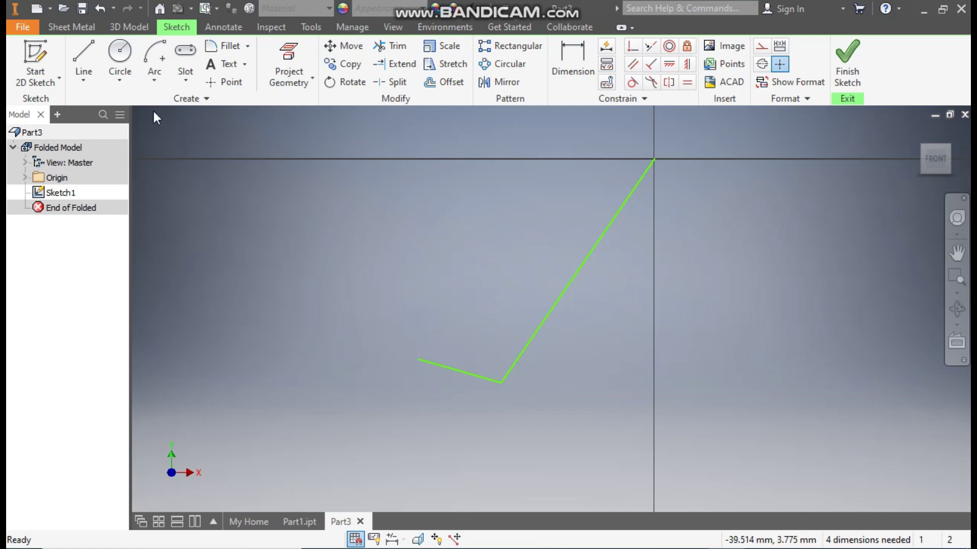
# - Draw a vertical line about 19 mm long down from the origin and convert it to construction geometry
pyautogui.click(77, 53)
pyautogui.click(653, 160)
pyautogui.click(655, 385)
pyautogui.press('Escape')
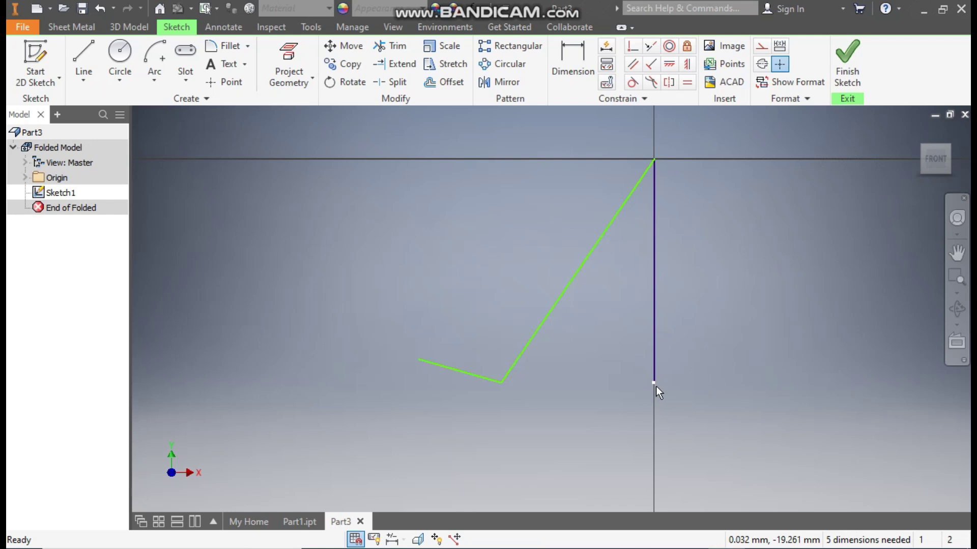
pyautogui.click(654, 285)
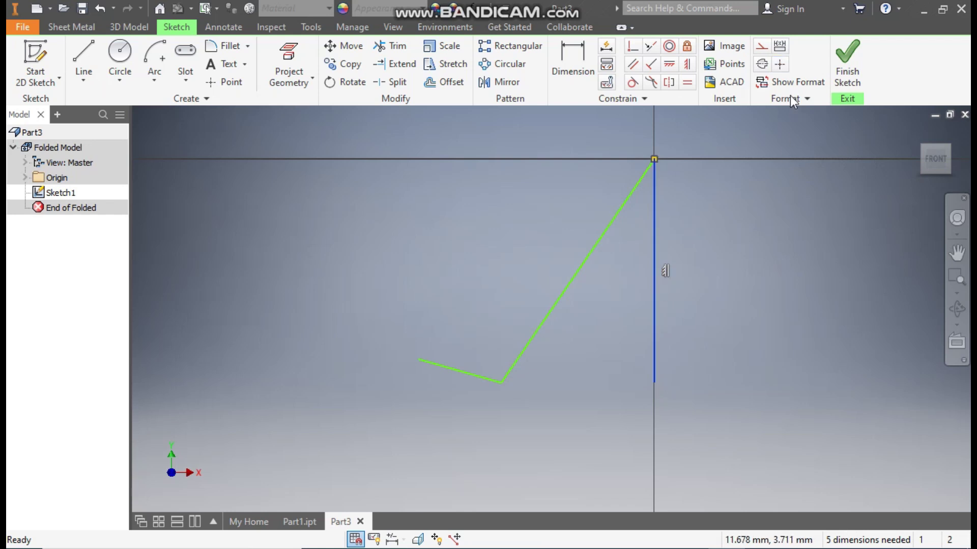
pyautogui.click(761, 46)
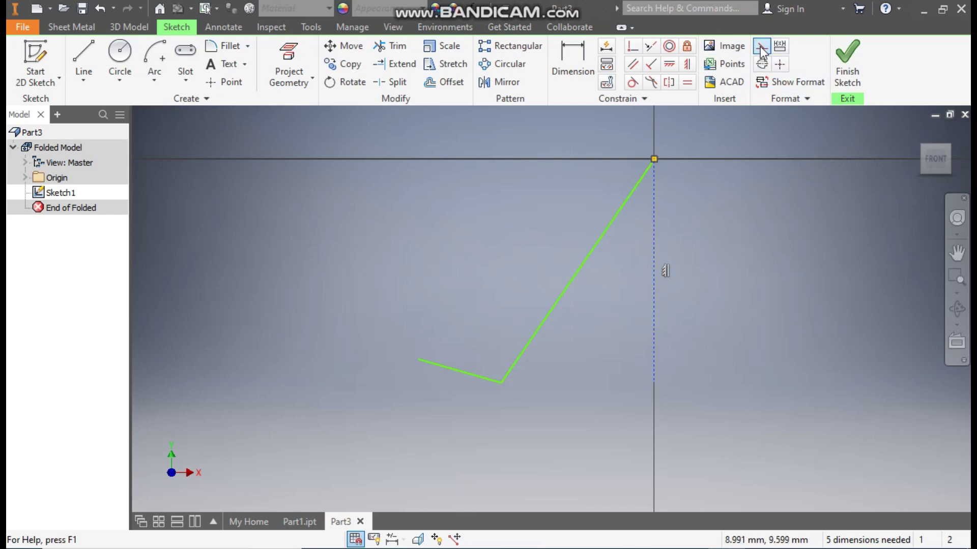
pyautogui.click(769, 251)
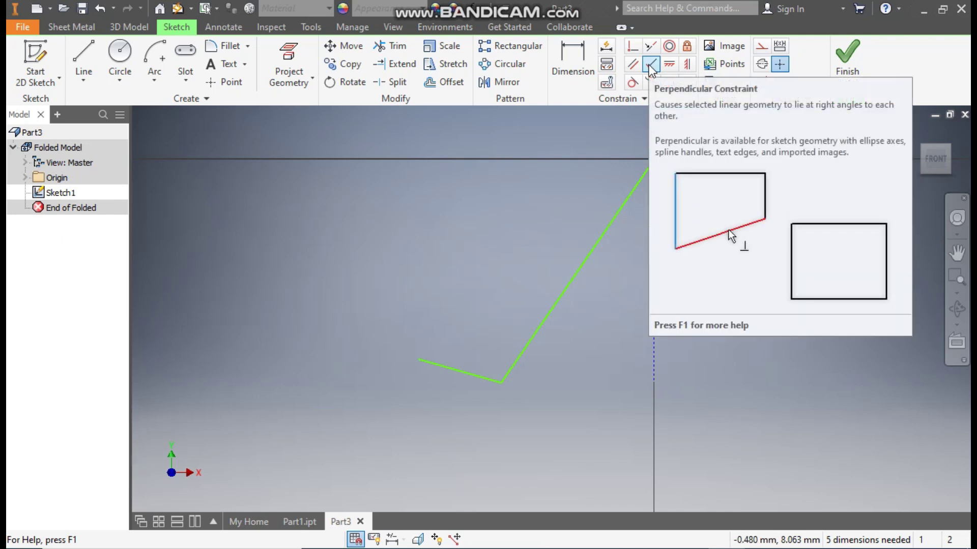
# - Apply a perpendicular constraint between the short line and the long slanted line
pyautogui.click(651, 66)
pyautogui.click(474, 373)
pyautogui.click(527, 345)
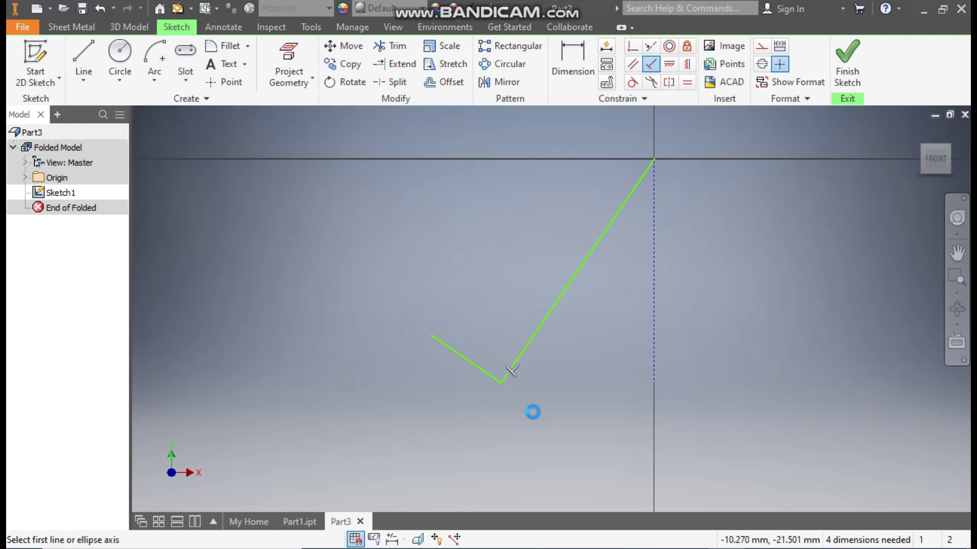
pyautogui.press('Escape')
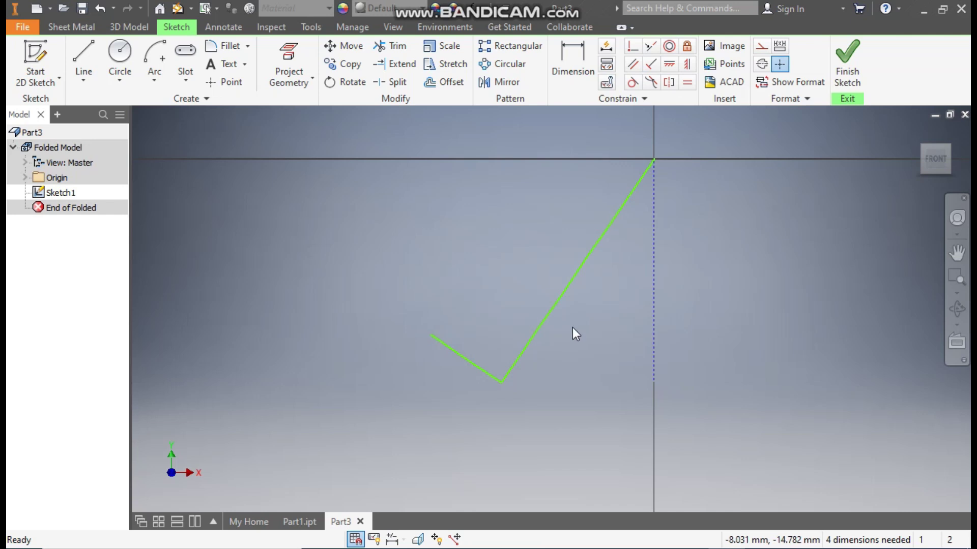
# - Dimension the angle between the long slanted line and the vertical construction line as 45 degrees
pyautogui.click(569, 74)
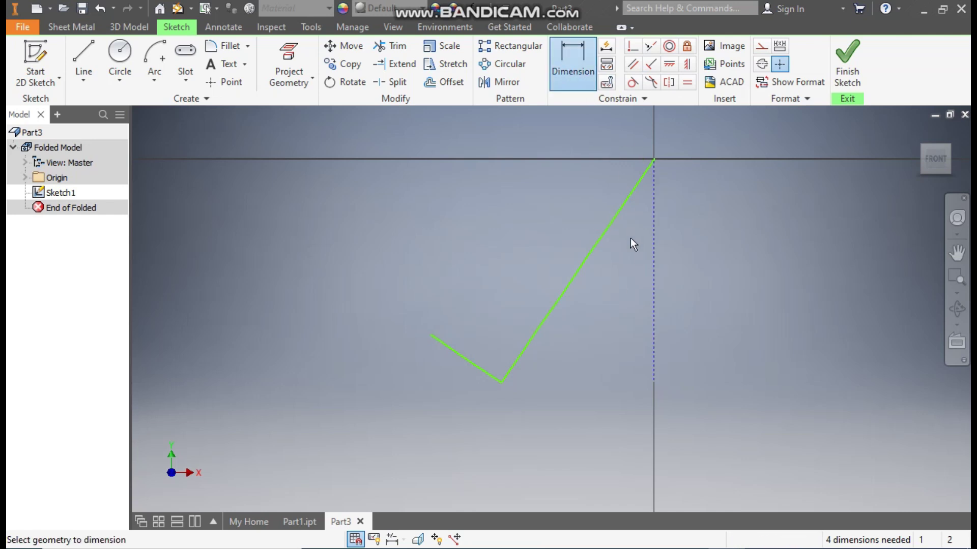
pyautogui.click(602, 237)
pyautogui.click(654, 249)
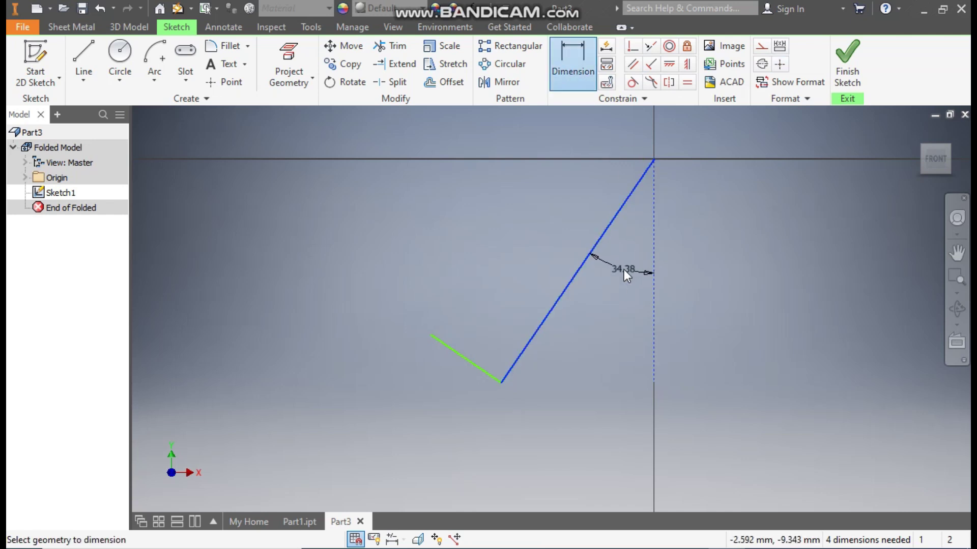
pyautogui.click(623, 269)
pyautogui.write('45')
pyautogui.press('Return')
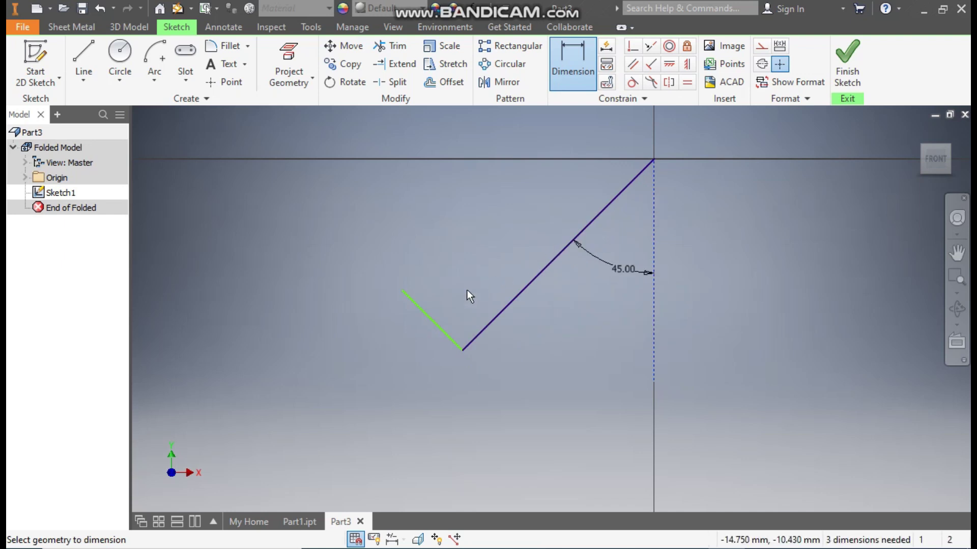
# - Add an aligned dimension of 10 mm to the short line
pyautogui.click(422, 310)
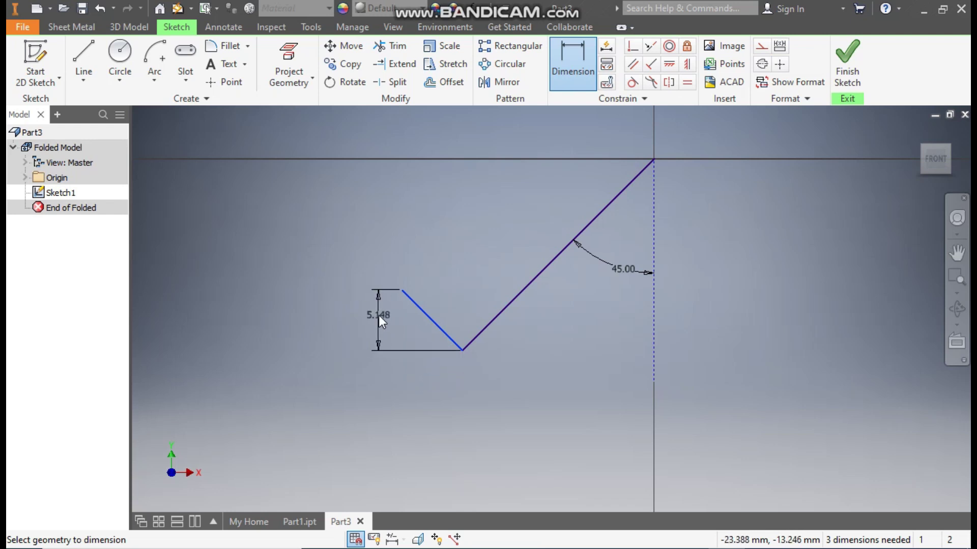
pyautogui.rightClick(379, 315)
pyautogui.click(390, 381)
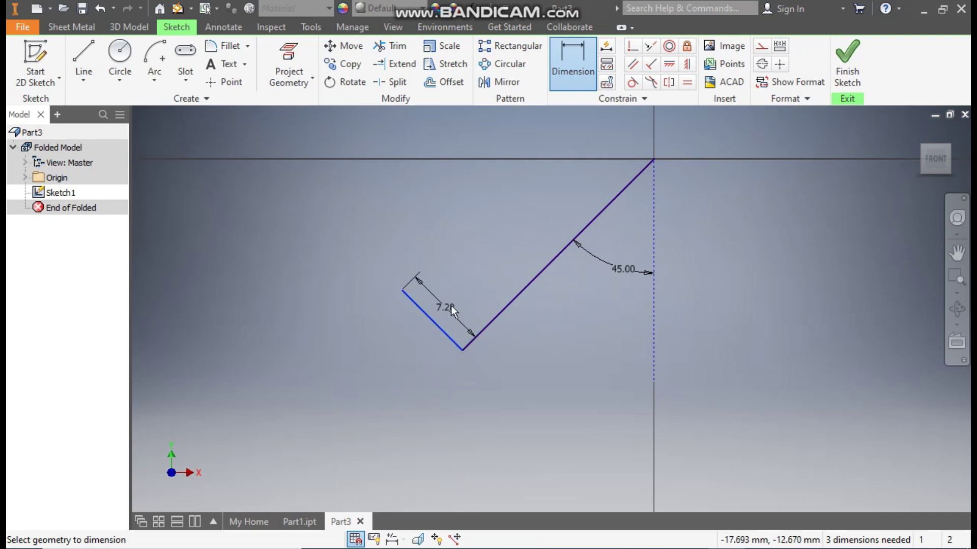
pyautogui.click(451, 305)
pyautogui.write('10')
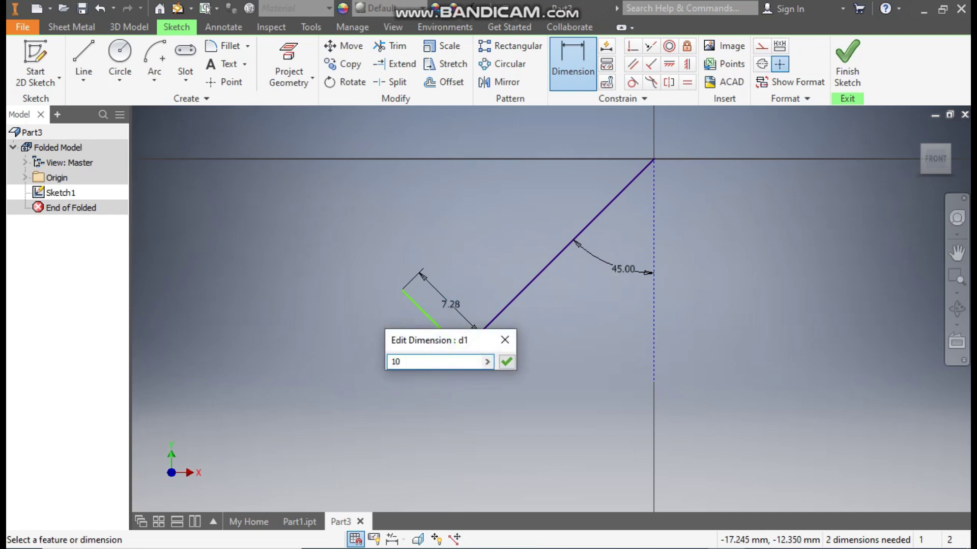
pyautogui.press('Return')
pyautogui.press('Escape')
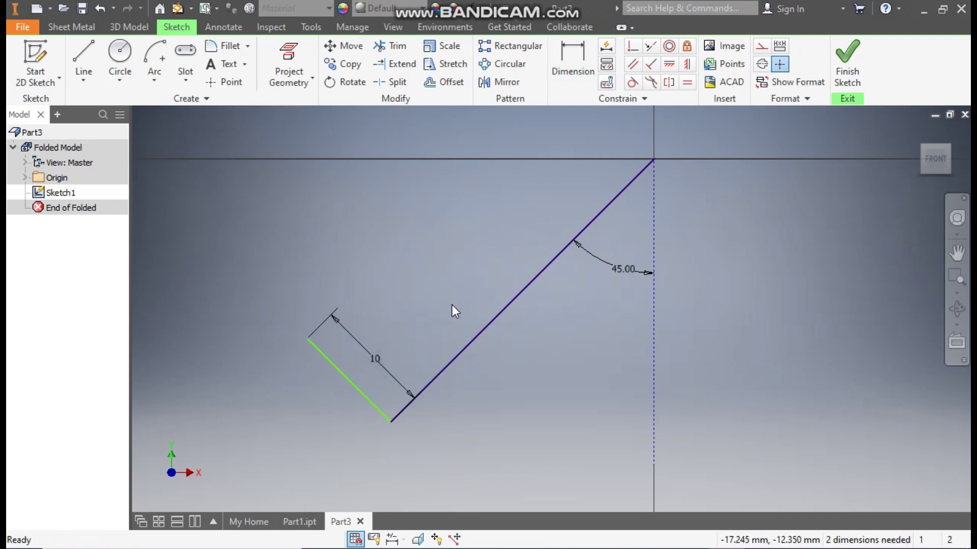
# - Dimension the horizontal distance from the short line's free end to the construction line as 50 mm
pyautogui.moveTo(686, 189)
pyautogui.mouseDown(button='middle')
pyautogui.moveTo(649, 227)
pyautogui.moveTo(681, 140)
pyautogui.mouseUp(button='middle')
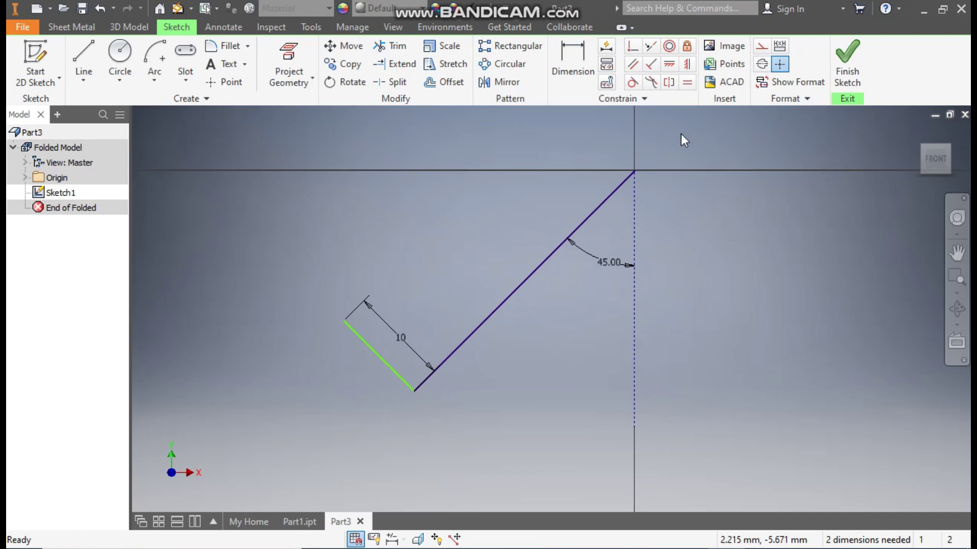
pyautogui.moveTo(710, 287)
pyautogui.mouseDown(button='middle')
pyautogui.moveTo(687, 234)
pyautogui.moveTo(684, 270)
pyautogui.mouseUp(button='middle')
pyautogui.scroll(-1, 686, 246)
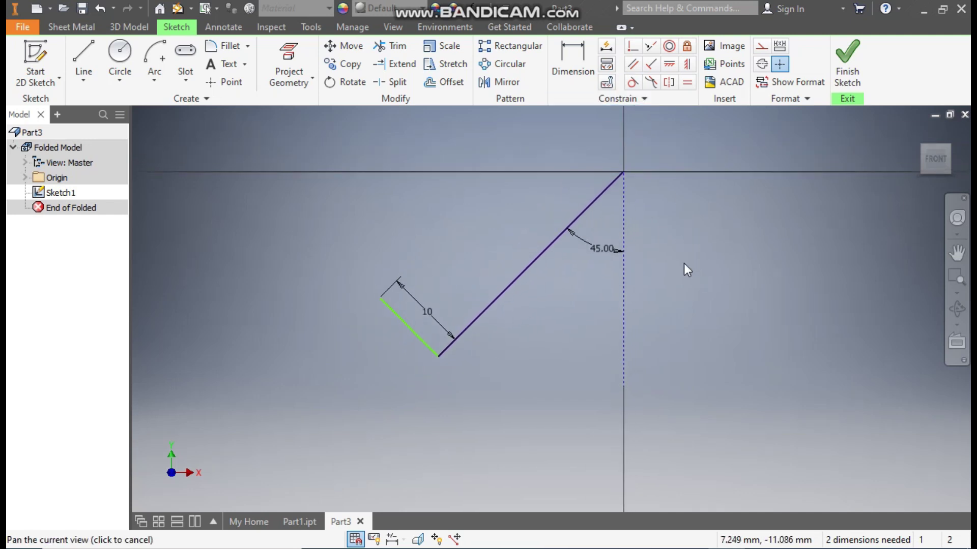
pyautogui.click(563, 69)
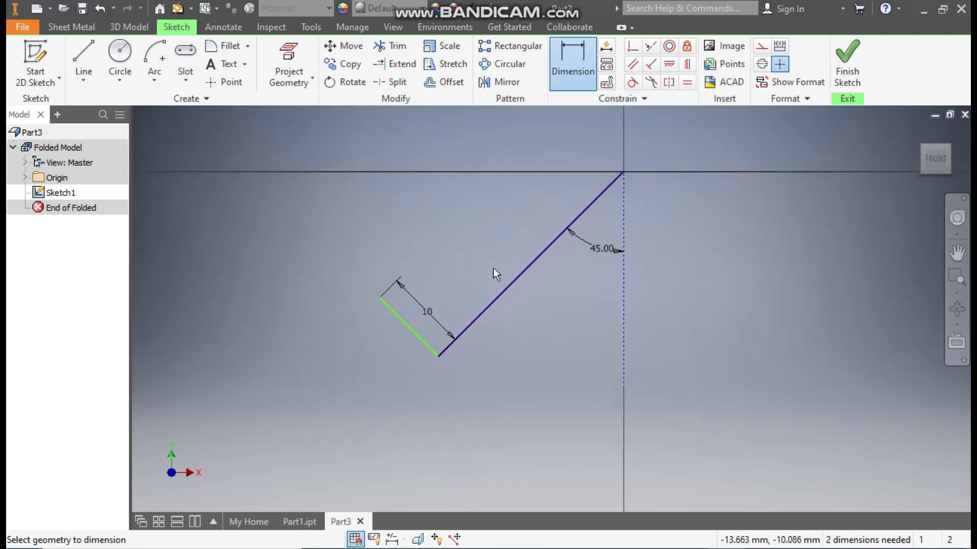
pyautogui.click(381, 299)
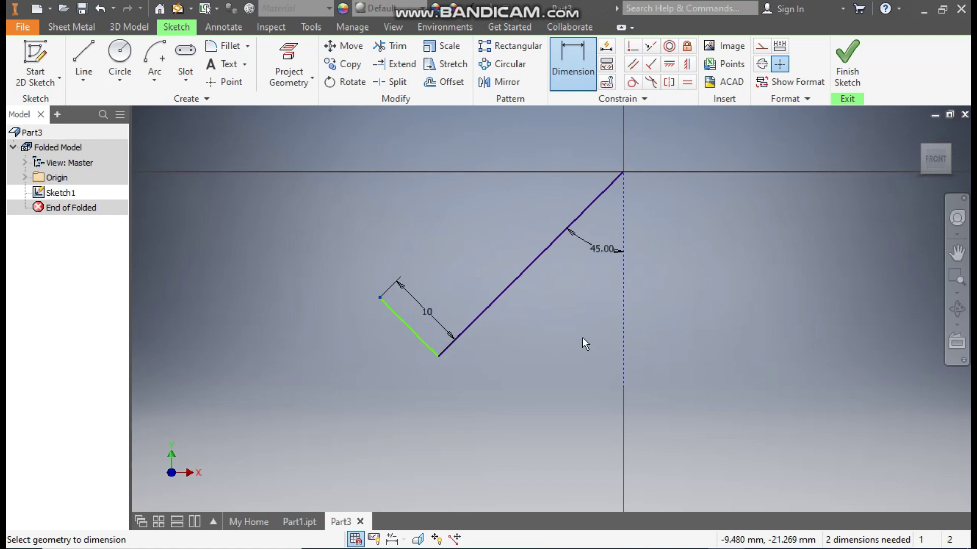
pyautogui.click(626, 297)
pyautogui.click(617, 435)
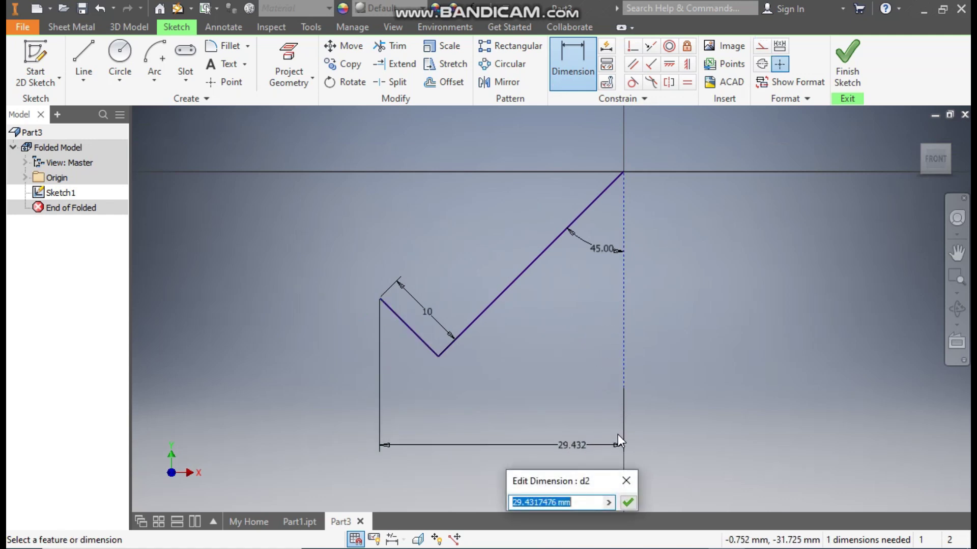
pyautogui.write('50')
pyautogui.press('Return')
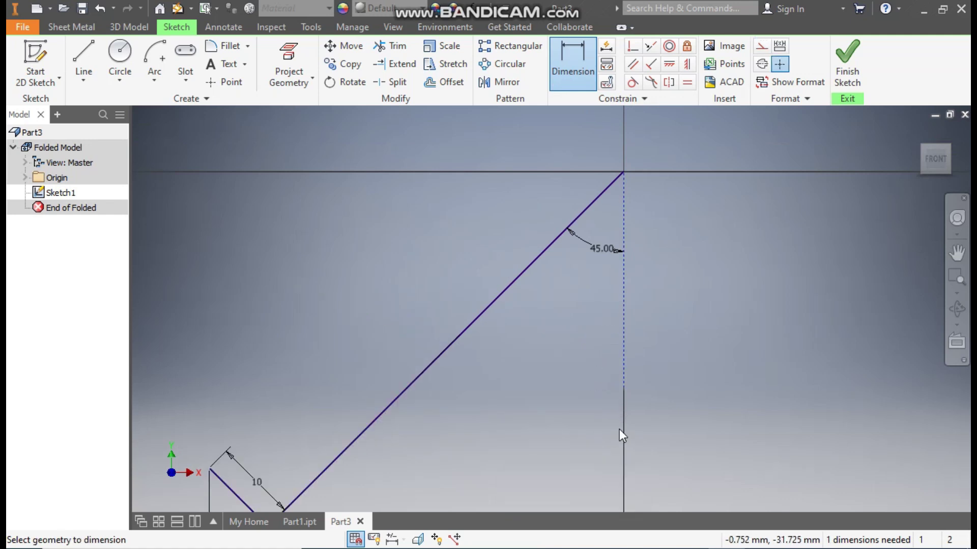
pyautogui.scroll(-3, 590, 306)
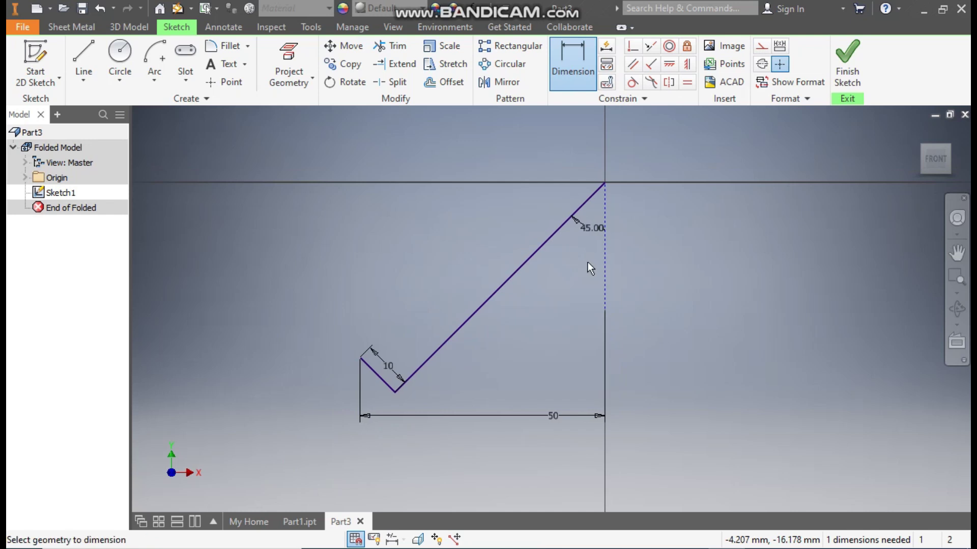
pyautogui.press('Escape')
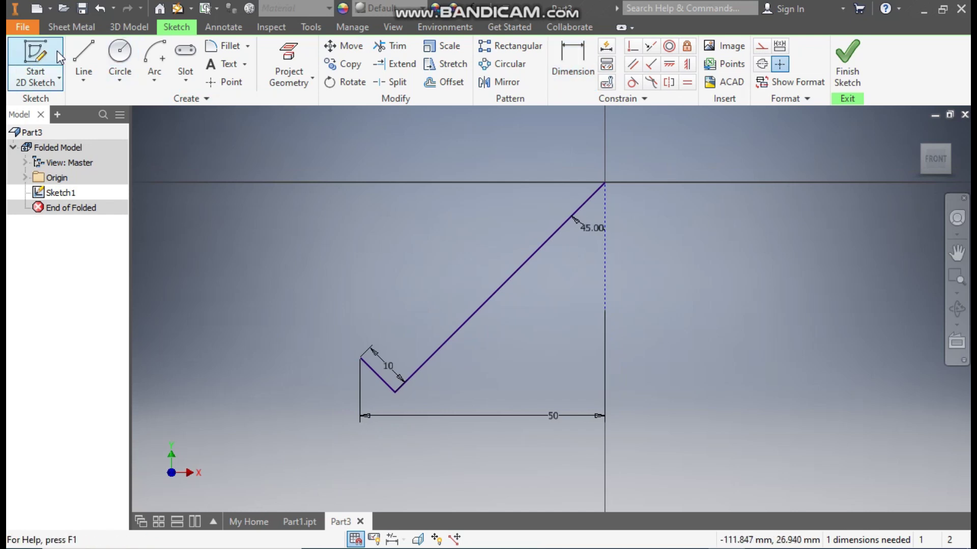
# - Mirror the long slanted line and the short perpendicular line about the vertical construction line
pyautogui.click(501, 81)
pyautogui.moveTo(535, 296); pyautogui.dragTo(361, 397)
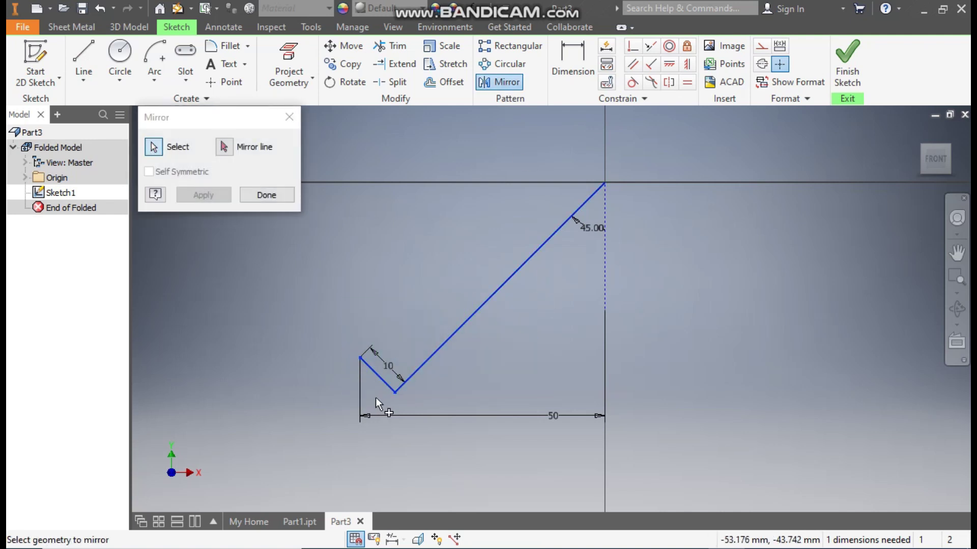
pyautogui.click(224, 147)
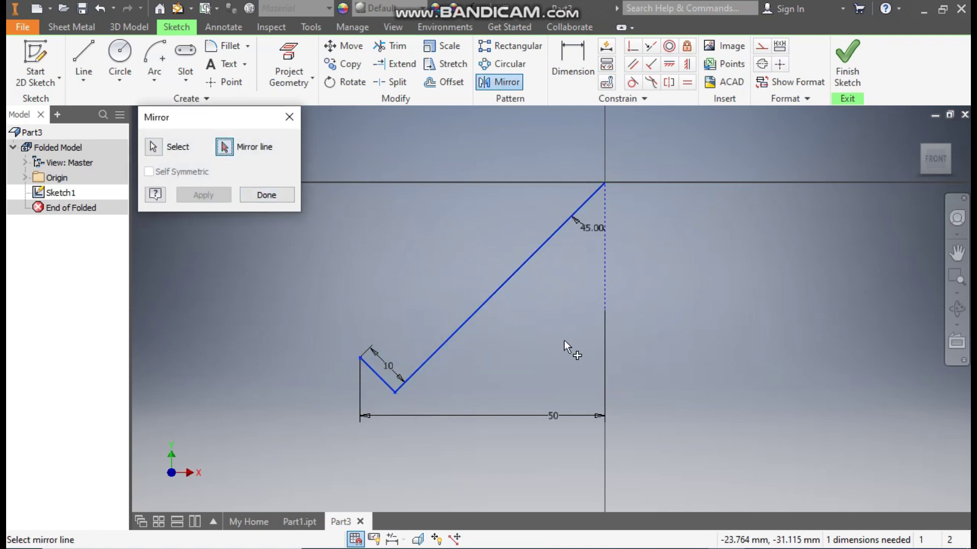
pyautogui.click(606, 222)
pyautogui.click(226, 195)
pyautogui.click(264, 195)
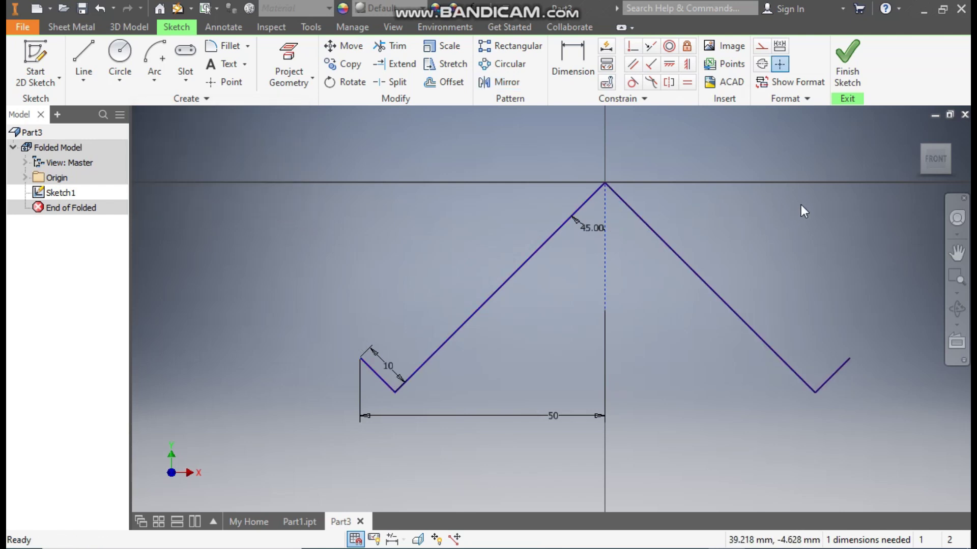
# - Draw a center-point arc centred on the profile's apex, running from the left slanted line to the mirrored one
pyautogui.click(163, 84)
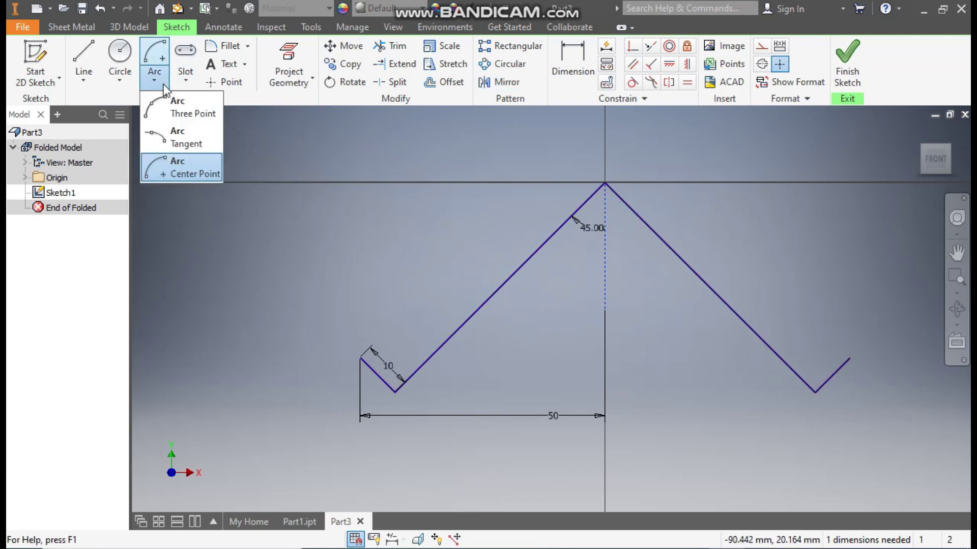
pyautogui.click(192, 170)
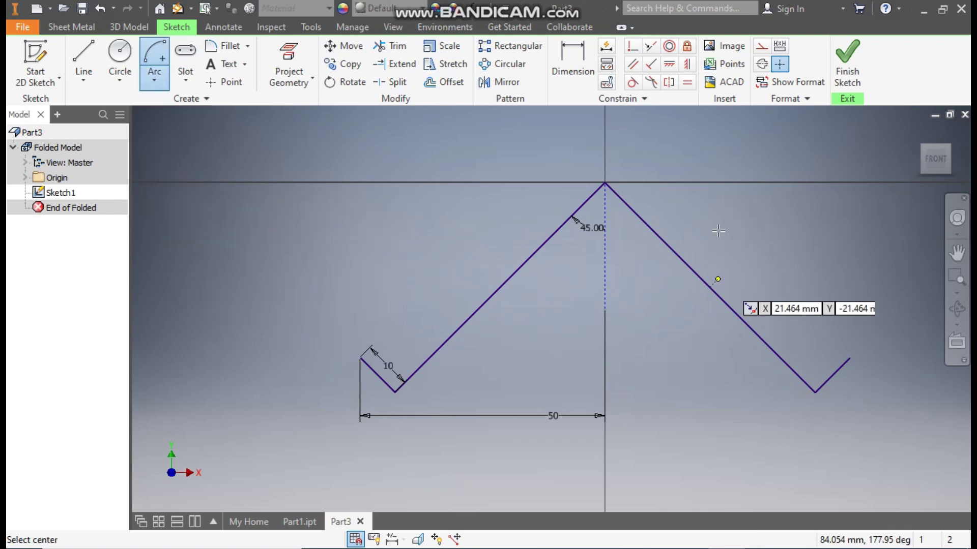
pyautogui.click(605, 181)
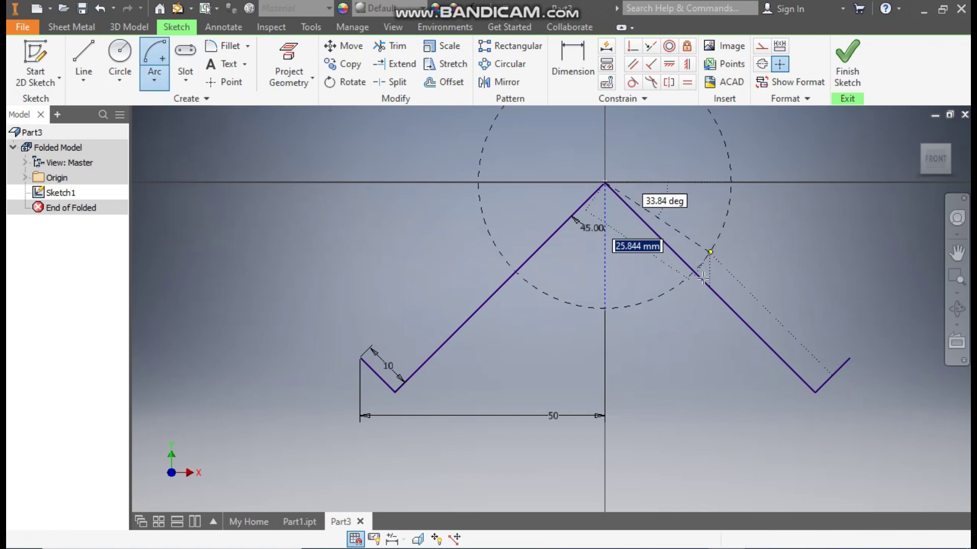
pyautogui.click(543, 248)
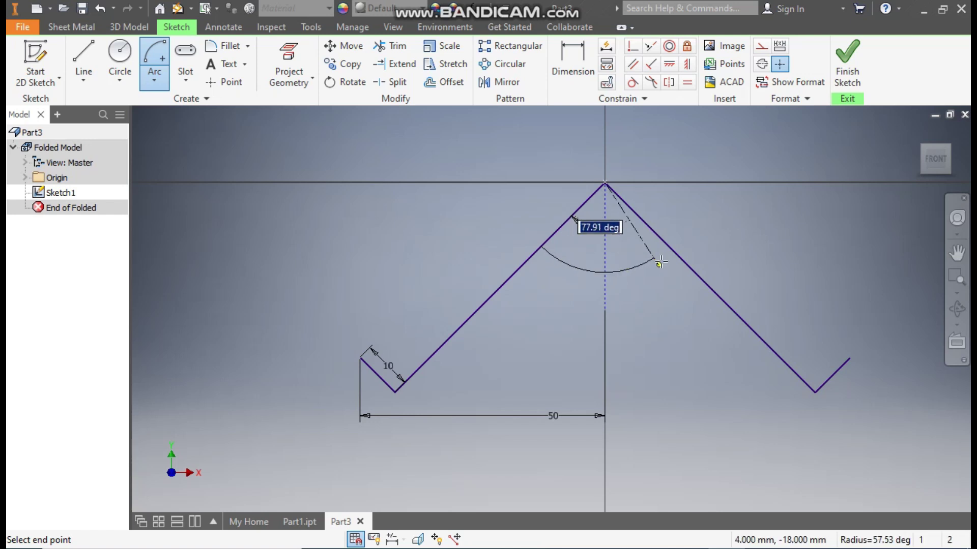
pyautogui.click(669, 246)
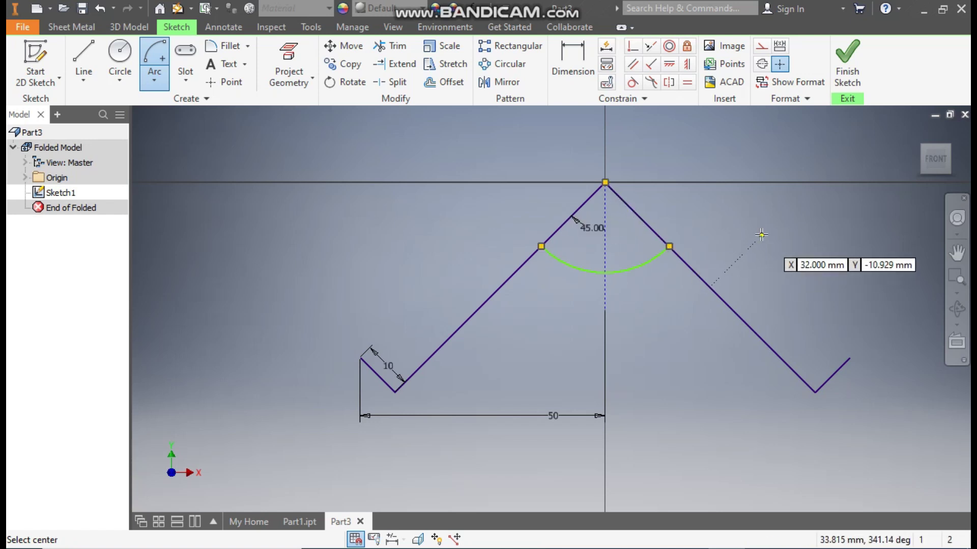
pyautogui.press('Escape')
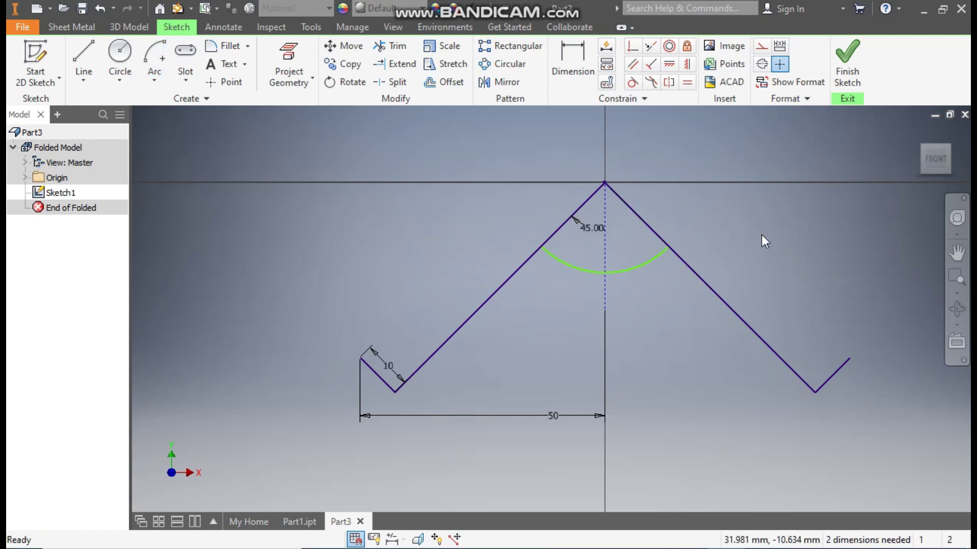
# - Dimension the arc's radius as 20 mm
pyautogui.click(574, 66)
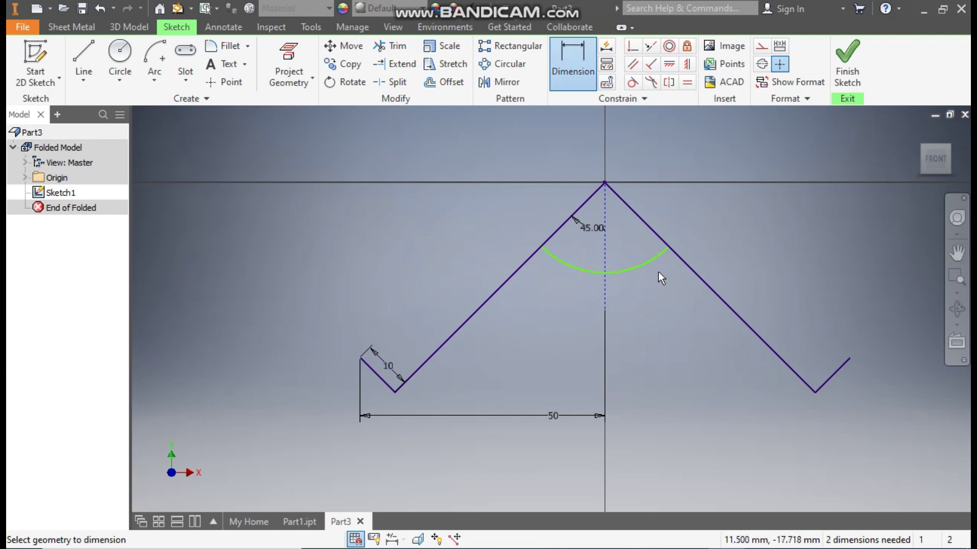
pyautogui.click(643, 269)
pyautogui.click(649, 311)
pyautogui.write('20')
pyautogui.press('Return')
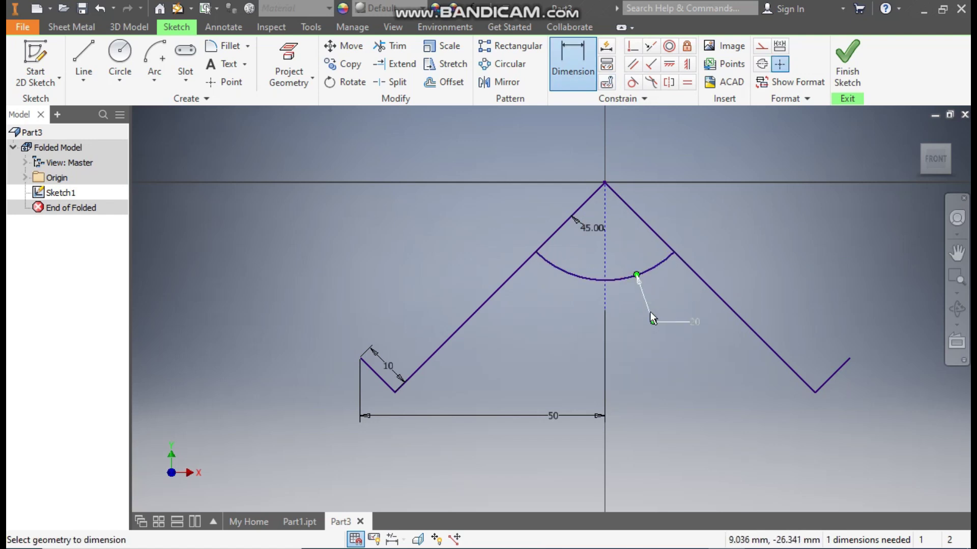
pyautogui.press('Escape')
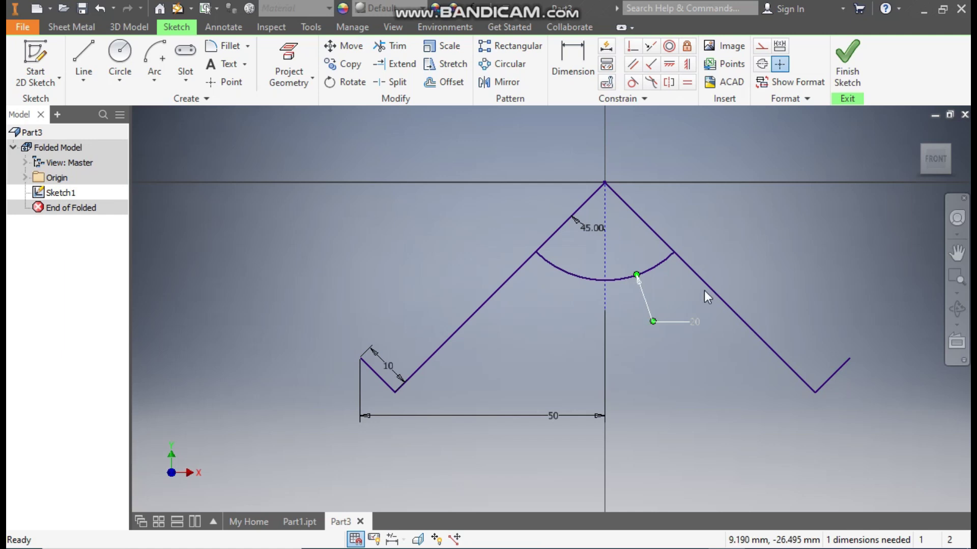
# - Trim both slanted lines between the arc's endpoints and the apex
pyautogui.moveTo(795, 264); pyautogui.dragTo(730, 249, button='middle')
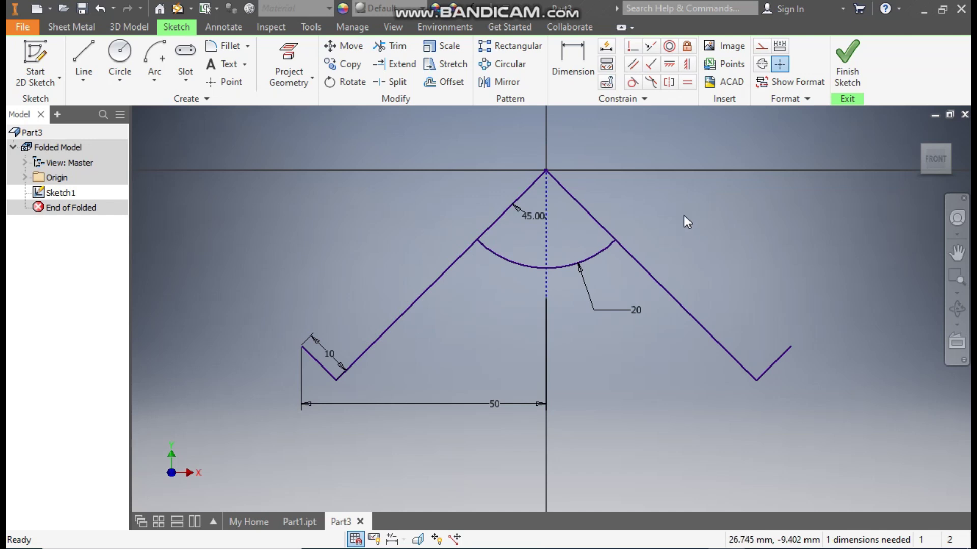
pyautogui.click(405, 47)
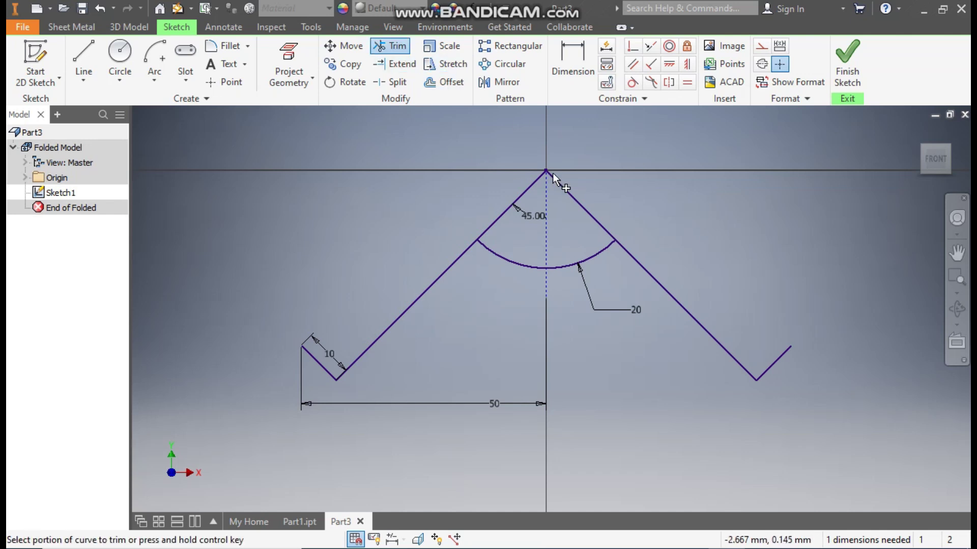
pyautogui.click(587, 203)
pyautogui.click(481, 222)
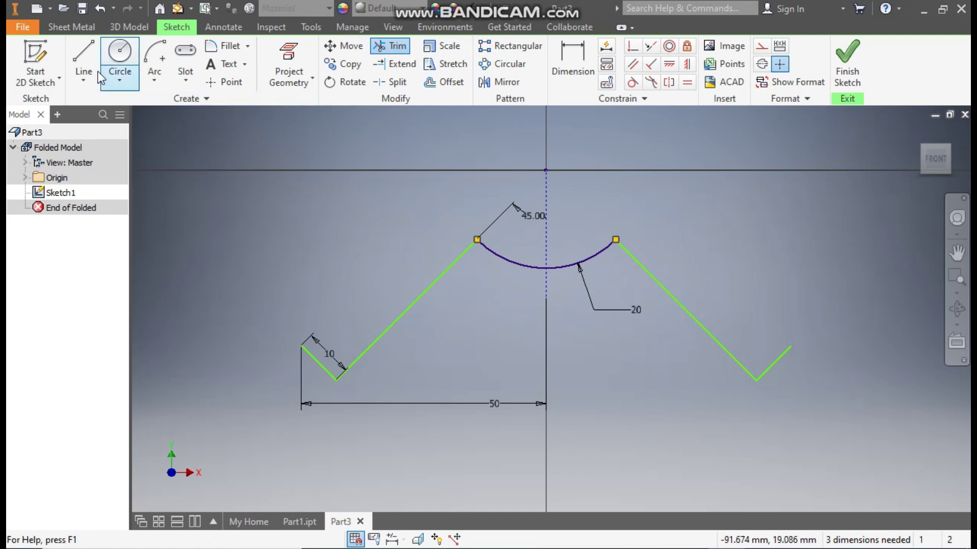
# - Draw two connected lines from the arc's left endpoint to the apex and on to its right endpoint
pyautogui.click(82, 51)
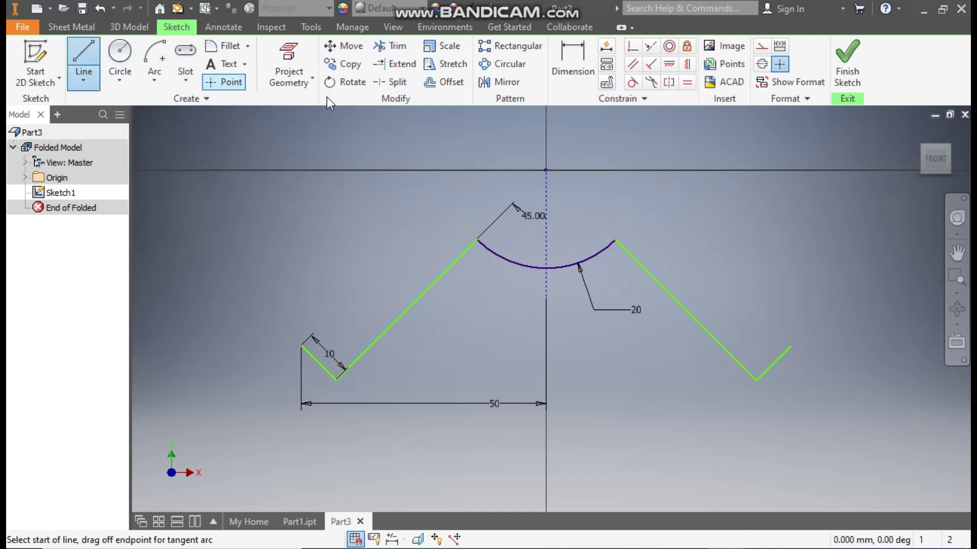
pyautogui.click(477, 239)
pyautogui.click(546, 170)
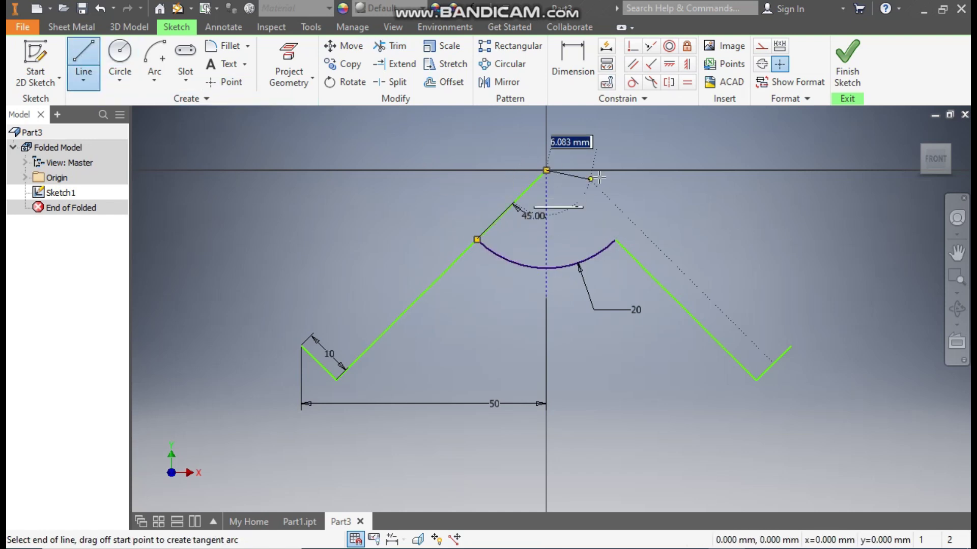
pyautogui.click(615, 239)
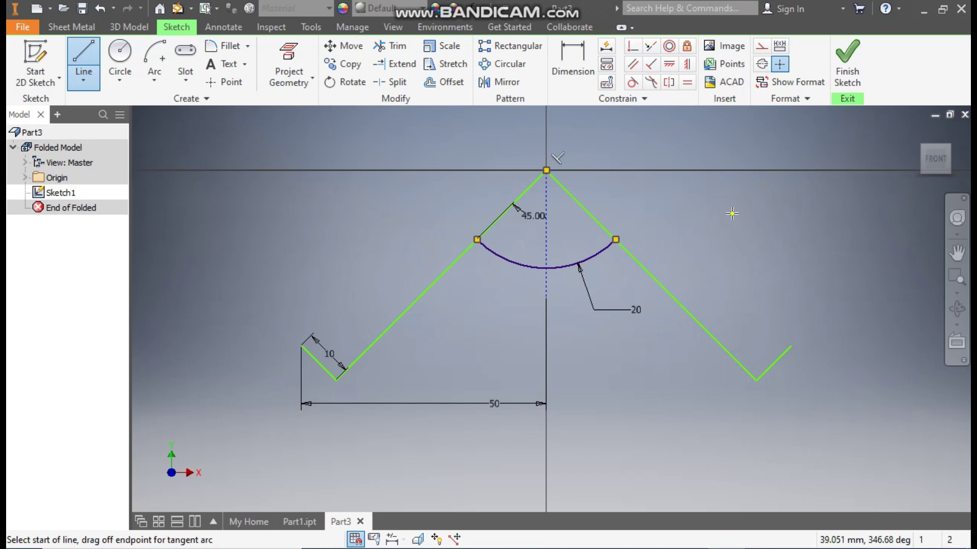
pyautogui.press('Escape')
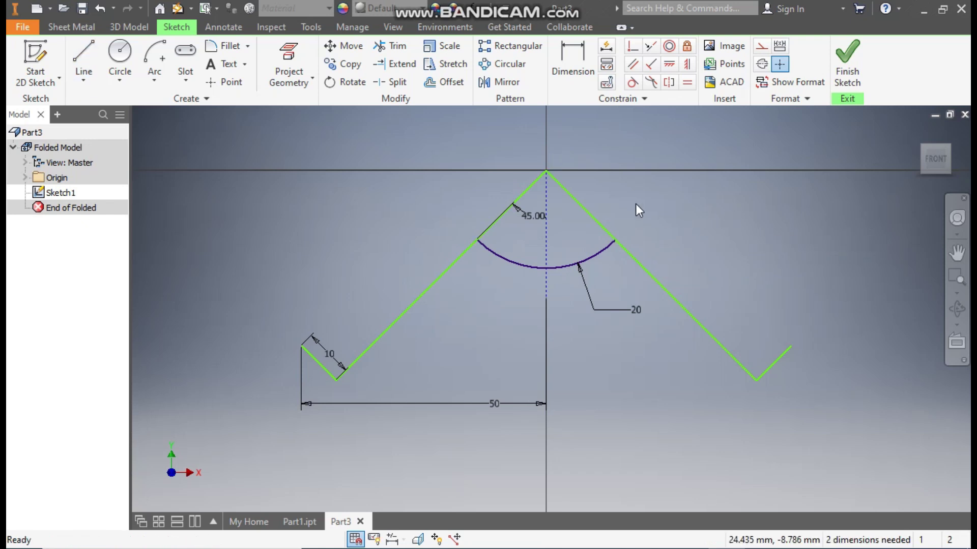
# - Convert the two lines between the apex and the arc's endpoints to construction lines
pyautogui.click(576, 200)
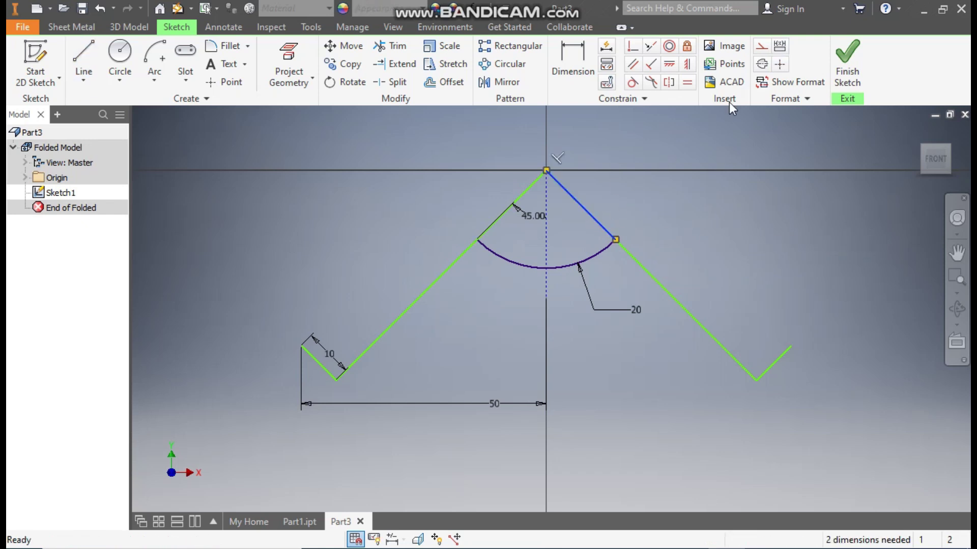
pyautogui.click(761, 46)
pyautogui.click(541, 187)
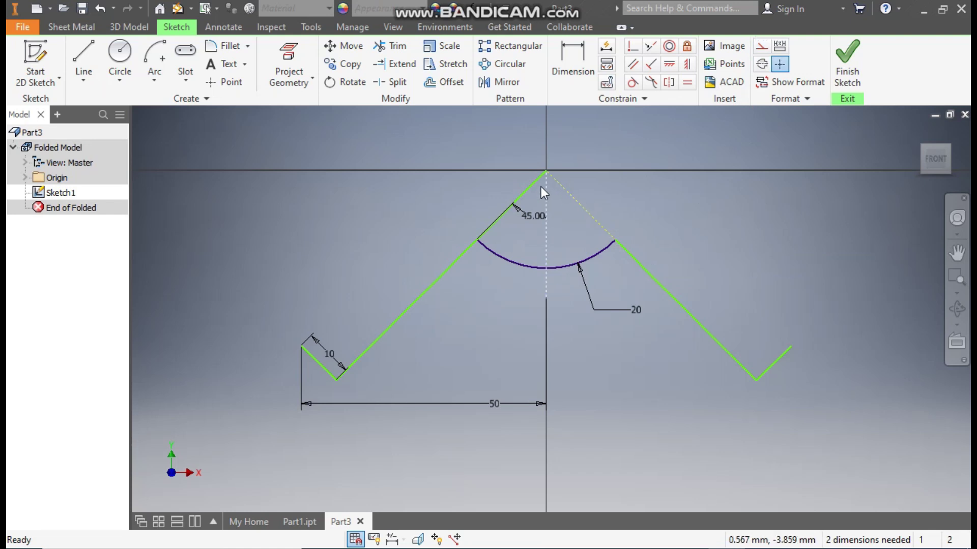
pyautogui.click(761, 46)
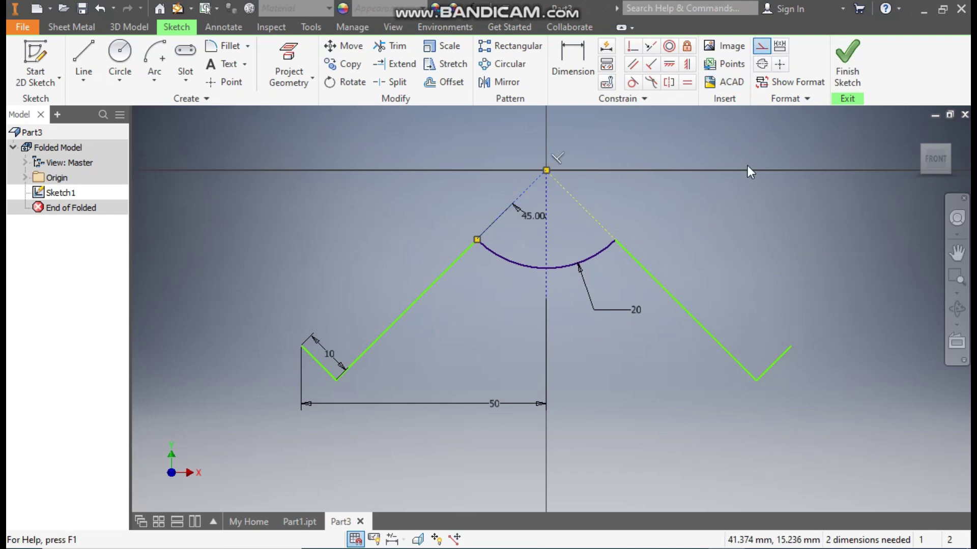
pyautogui.click(704, 252)
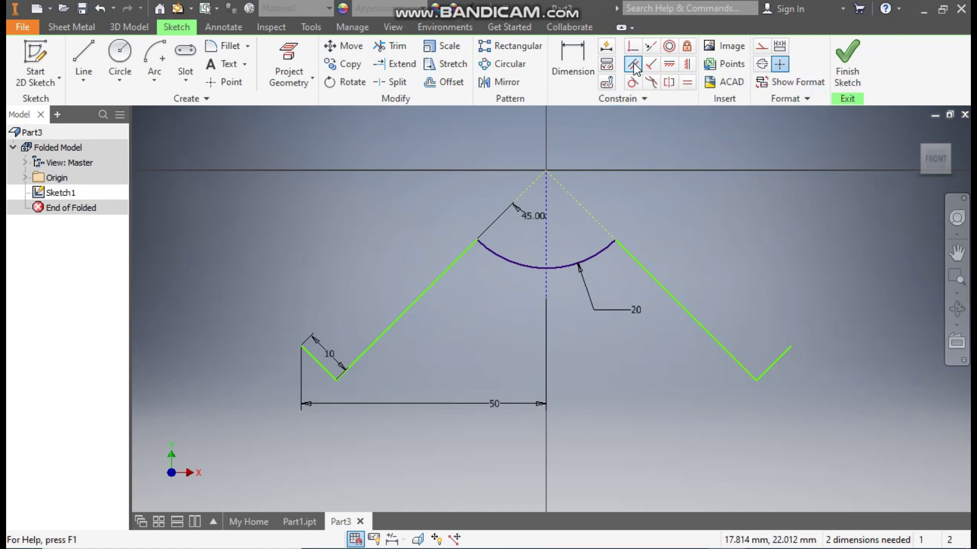
# - Constrain the right angled construction line parallel to the right slanted profile line, and finish the sketch
pyautogui.click(594, 216)
pyautogui.click(644, 267)
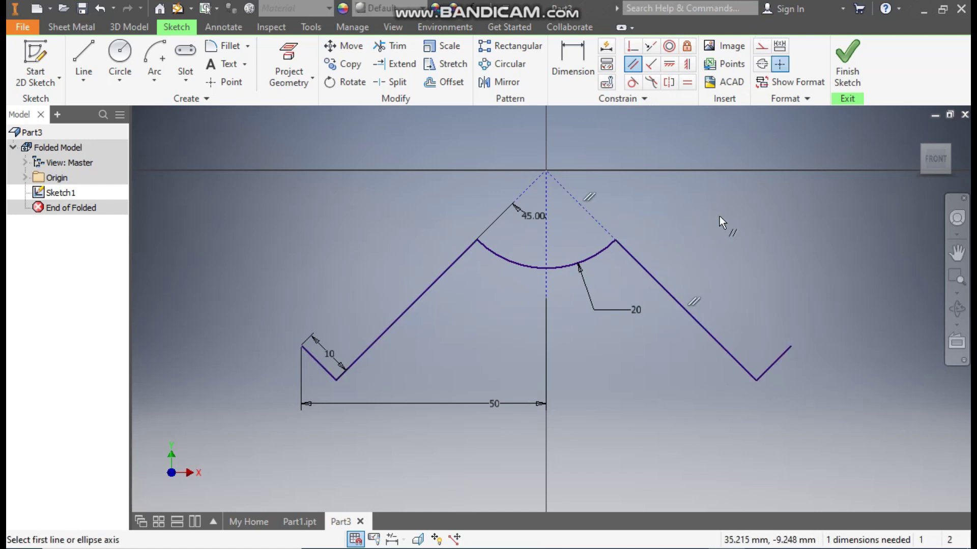
pyautogui.press('Escape')
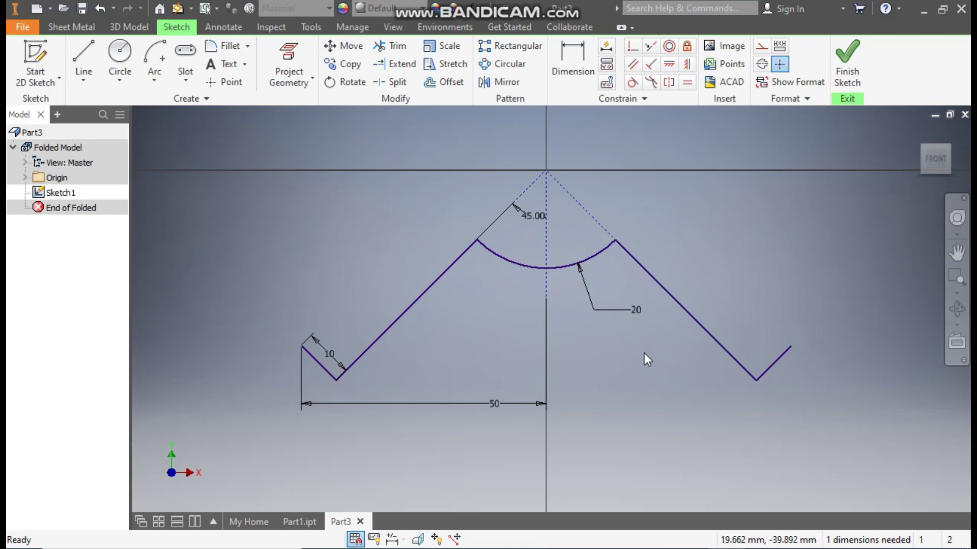
pyautogui.click(847, 72)
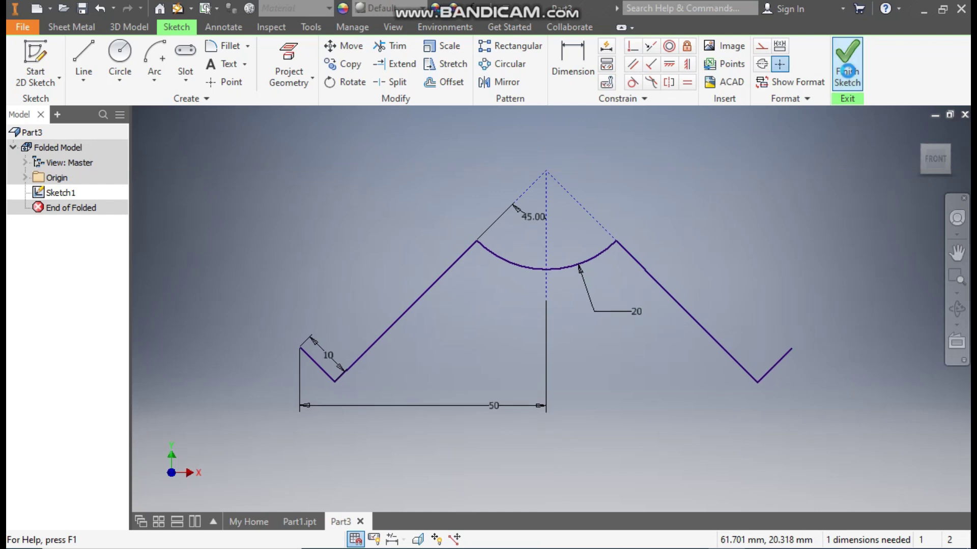
# - Create a contour flange from the sketched profile with a width distance of 70 mm, extending equally to both sides
pyautogui.moveTo(643, 188)
pyautogui.mouseDown(button='middle')
pyautogui.moveTo(585, 152)
pyautogui.moveTo(559, 118)
pyautogui.mouseUp(button='middle')
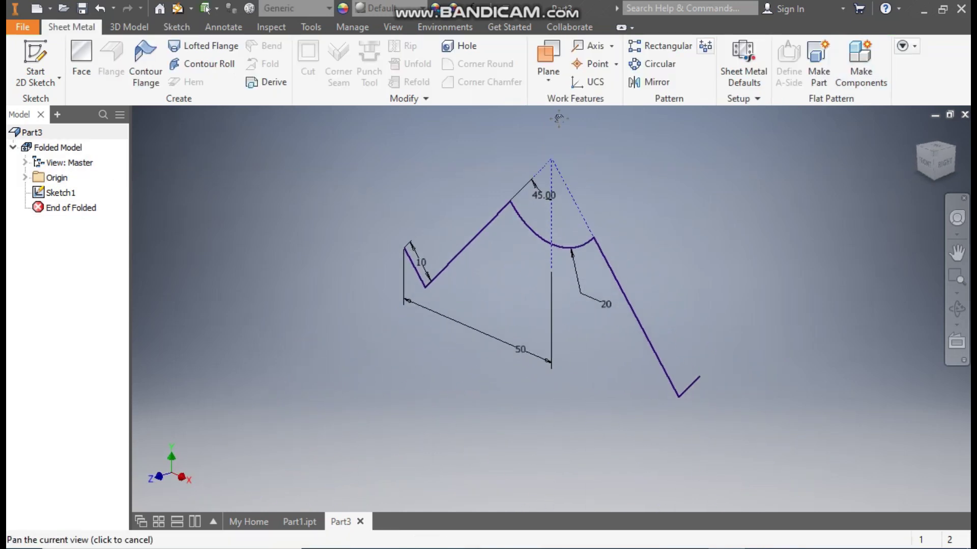
pyautogui.click(154, 69)
pyautogui.moveTo(695, 227); pyautogui.dragTo(842, 163, button='middle')
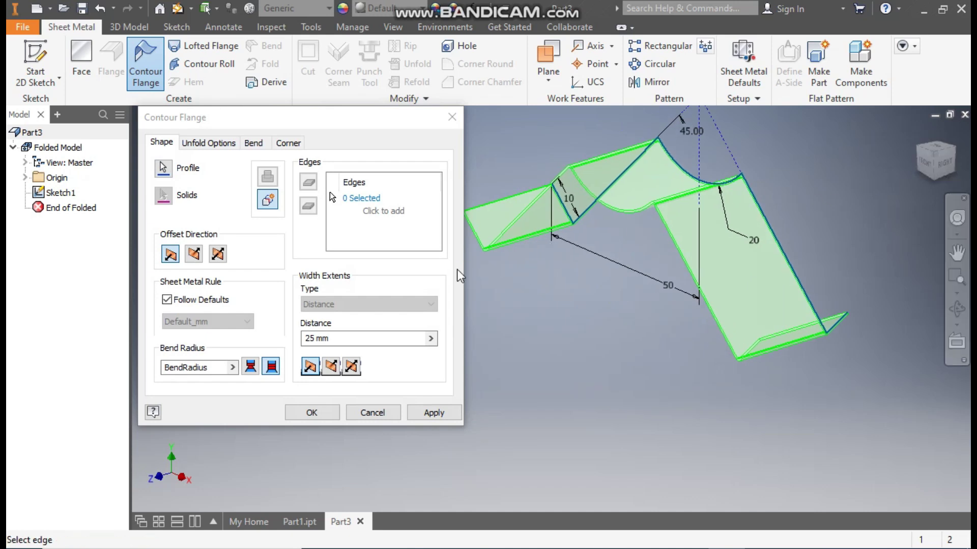
pyautogui.click(351, 367)
pyautogui.moveTo(936, 155); pyautogui.dragTo(785, 348)
pyautogui.click(449, 368)
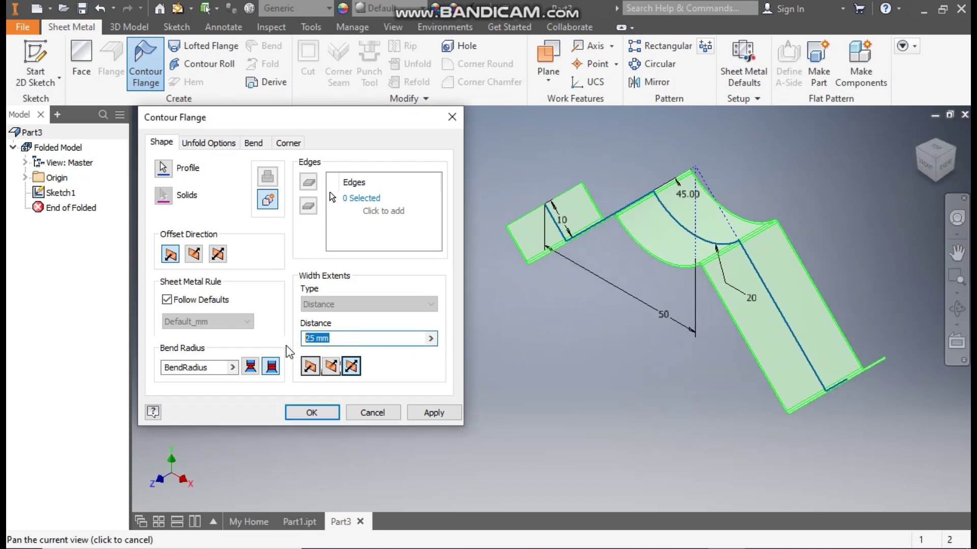
pyautogui.write('70')
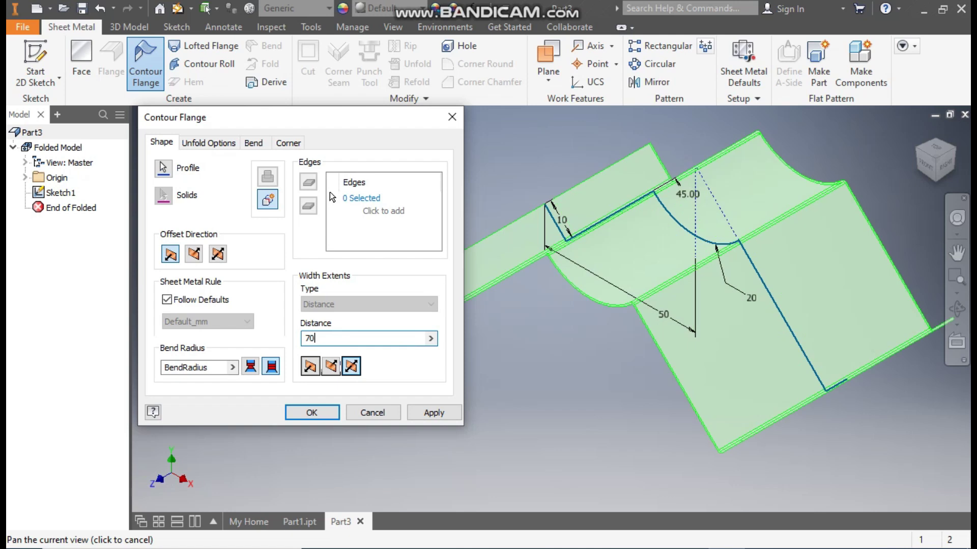
pyautogui.click(325, 413)
# - Turn off Use Thickness from Rule in the sheet metal defaults and apply a thickness of 2 mm
pyautogui.moveTo(495, 375); pyautogui.dragTo(346, 392, button='middle')
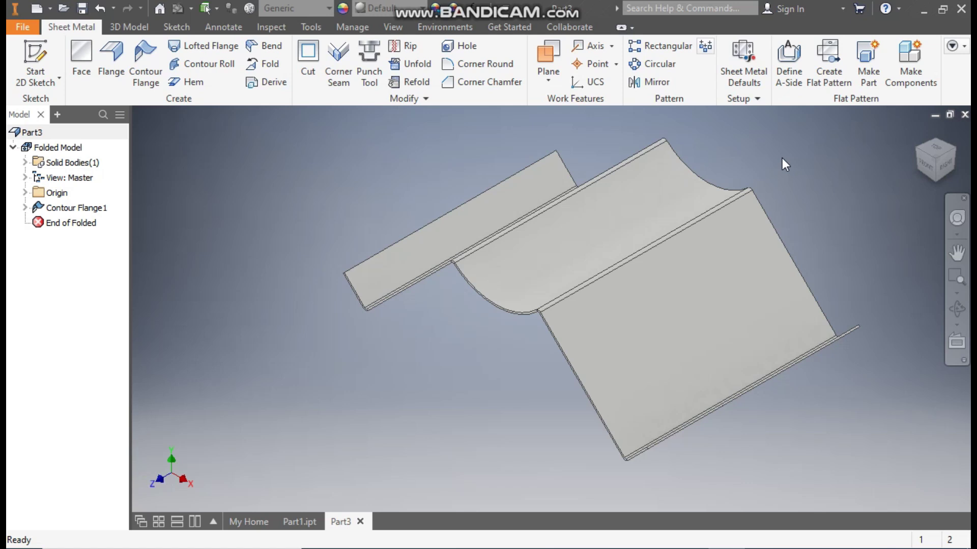
pyautogui.click(743, 64)
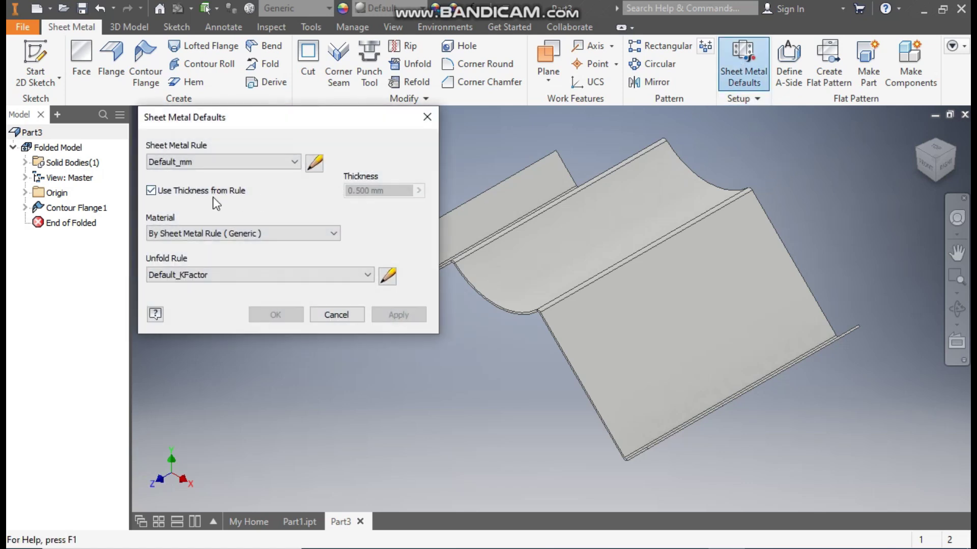
pyautogui.click(187, 191)
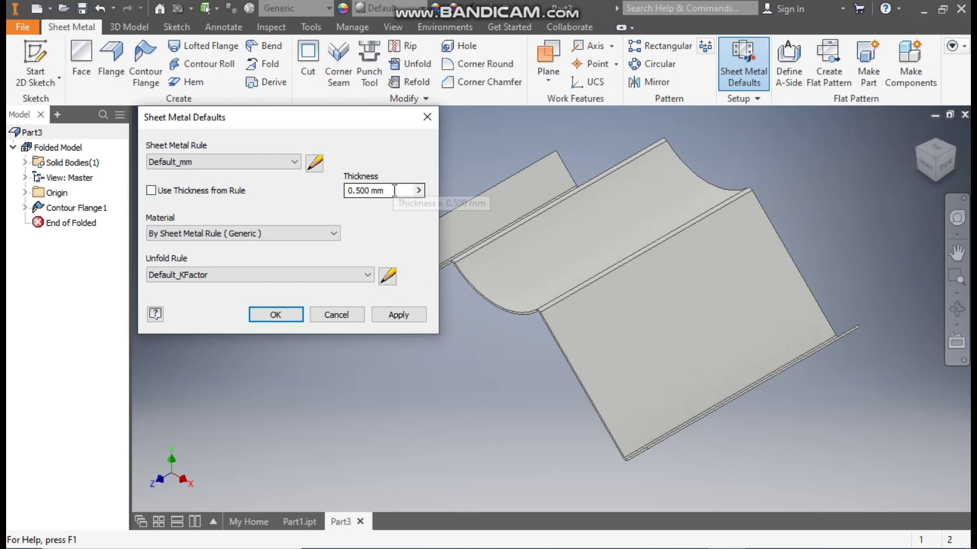
pyautogui.moveTo(395, 191); pyautogui.dragTo(352, 192)
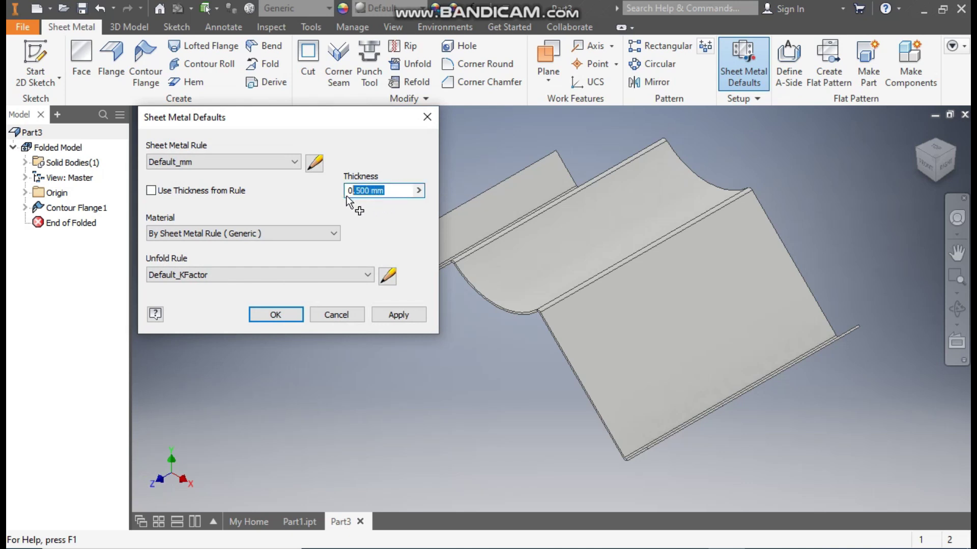
pyautogui.write('2')
pyautogui.click(401, 315)
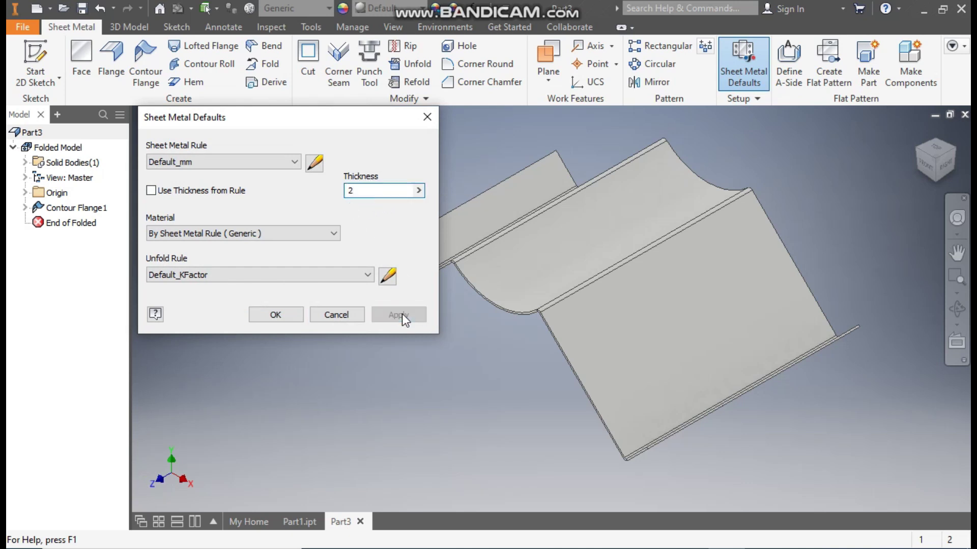
# - Close the sheet metal defaults, examine the finished reference bracket in Part1.ipt, and return to Part3
pyautogui.click(427, 117)
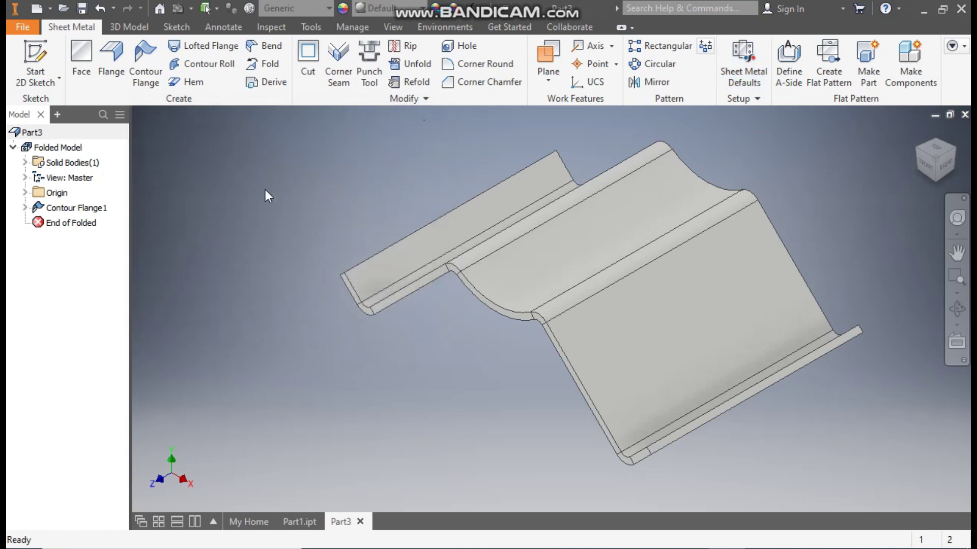
pyautogui.click(299, 522)
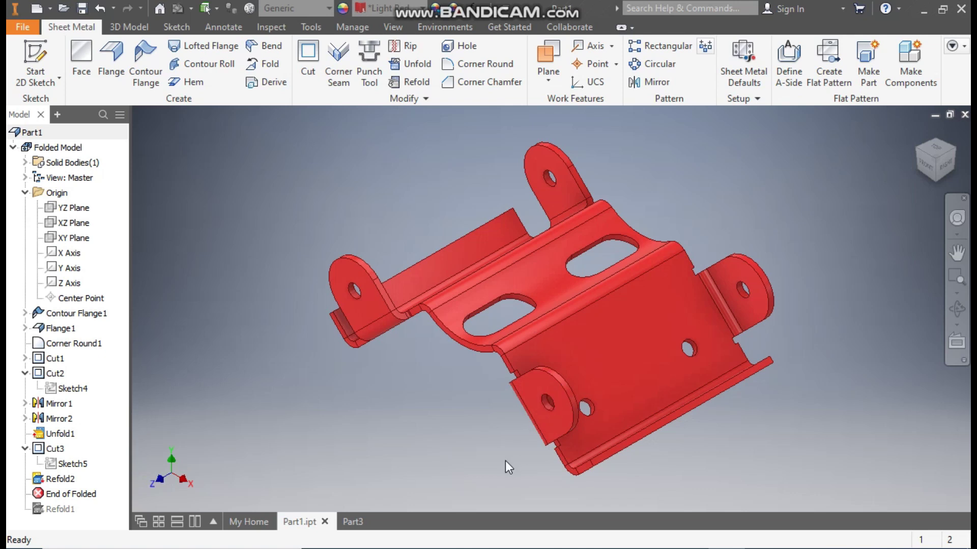
pyautogui.click(353, 521)
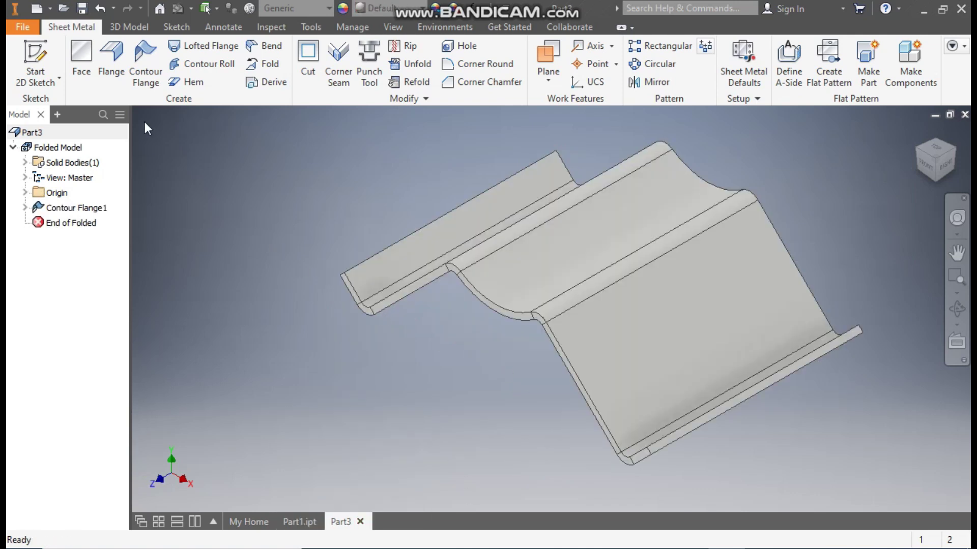
# - Start a flange on the end edge of the right slanted face with its width extents centered and 20 mm wide
pyautogui.click(111, 60)
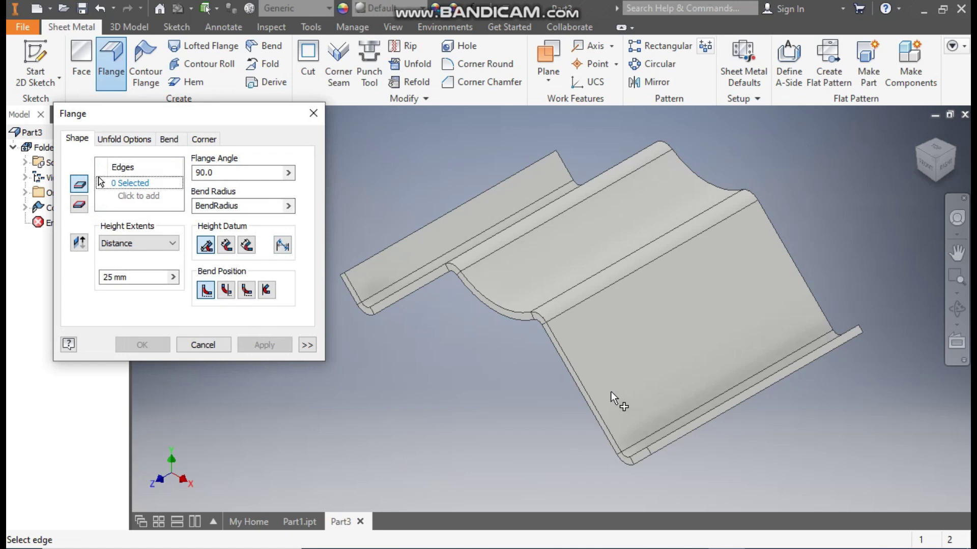
pyautogui.click(591, 400)
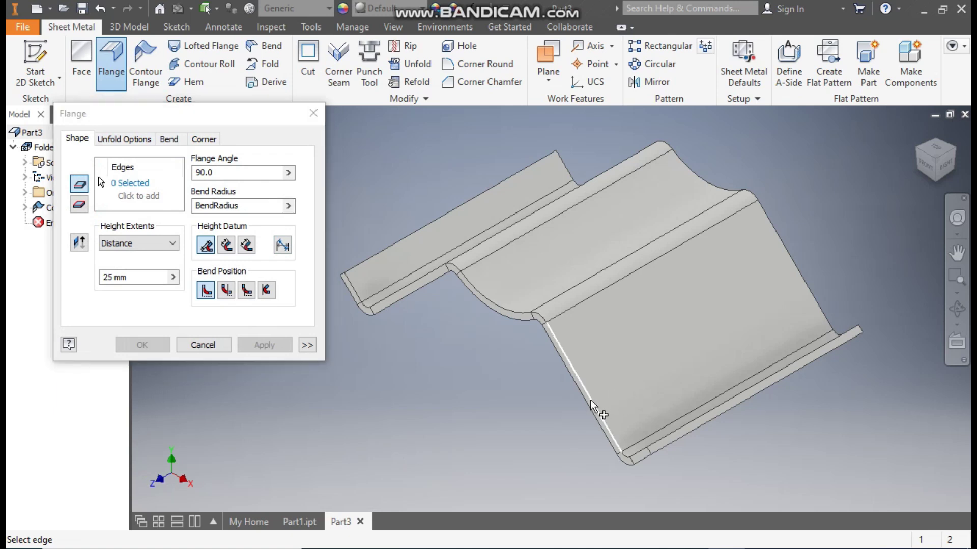
pyautogui.click(945, 169)
pyautogui.moveTo(501, 405); pyautogui.dragTo(624, 381, button='middle')
pyautogui.keyDown('shift'); pyautogui.moveTo(554, 367); pyautogui.dragTo(778, 396, button='middle'); pyautogui.keyUp('shift')
pyautogui.scroll(2, 712, 397)
pyautogui.scroll(-1, 712, 397)
pyautogui.moveTo(712, 397); pyautogui.dragTo(635, 407, button='middle')
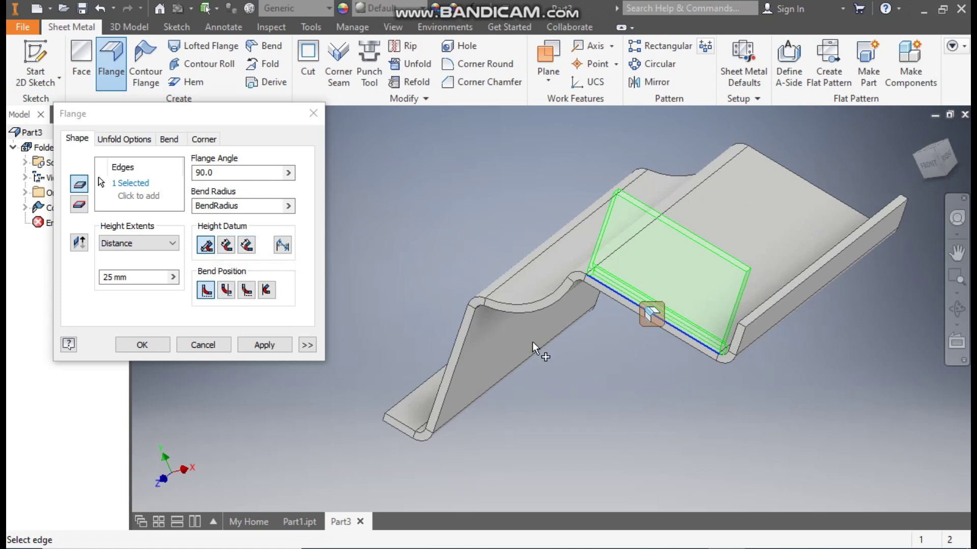
pyautogui.click(306, 345)
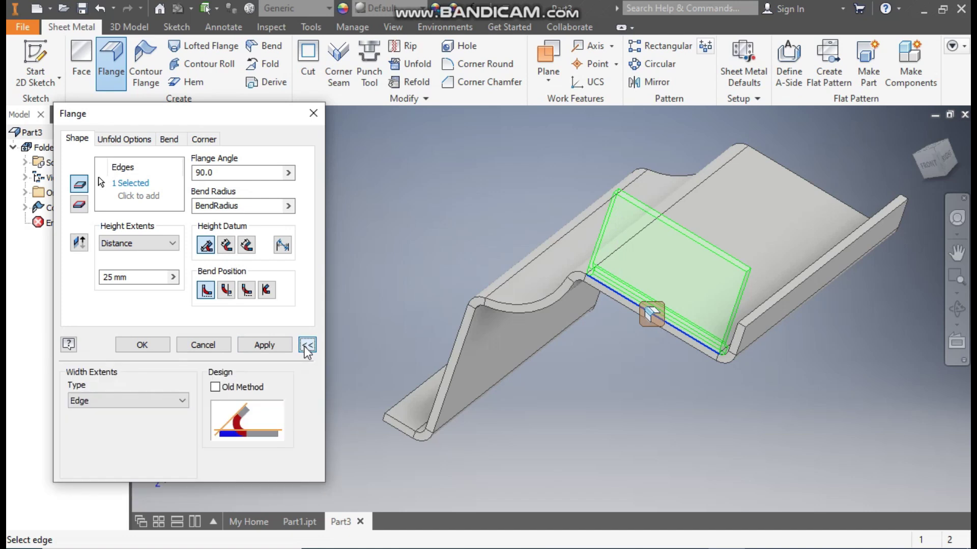
pyautogui.click(129, 399)
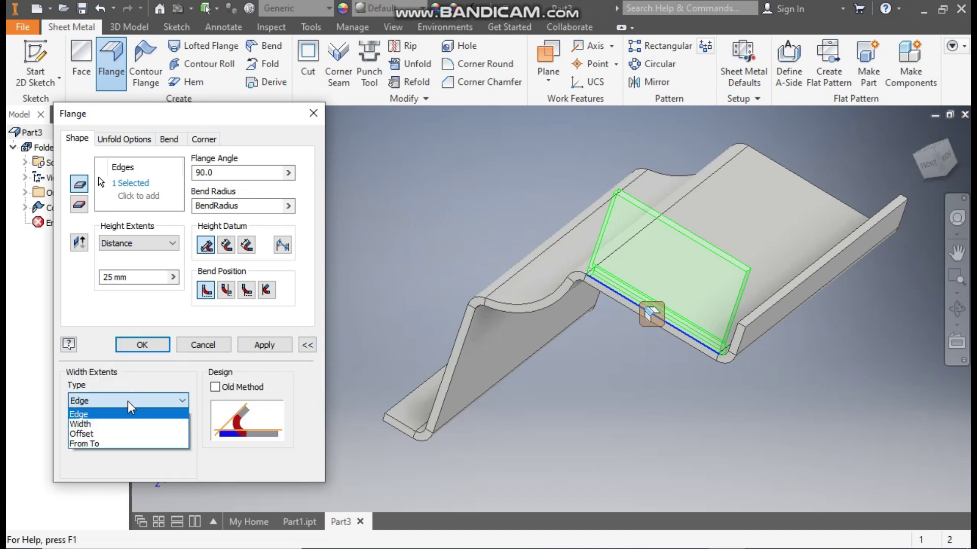
pyautogui.click(83, 424)
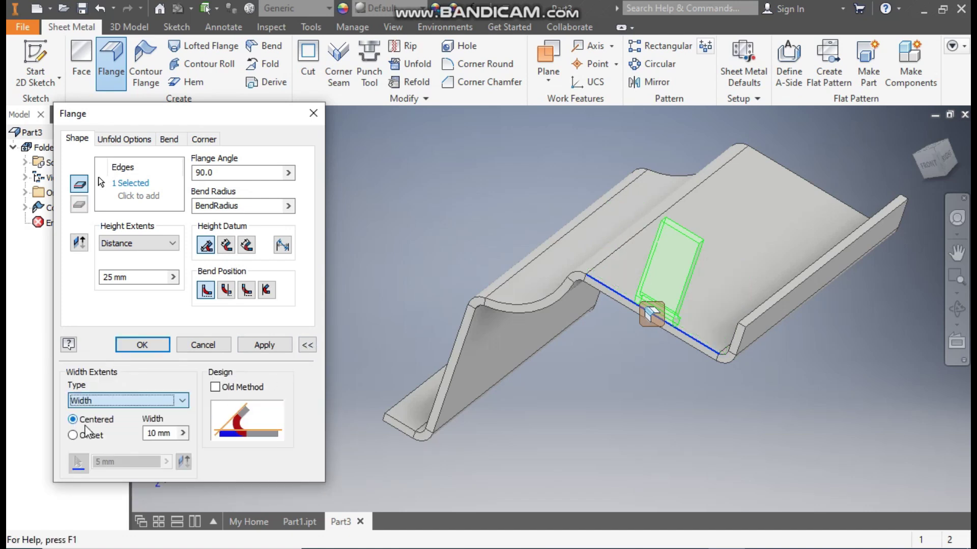
pyautogui.click(159, 433)
pyautogui.write('20')
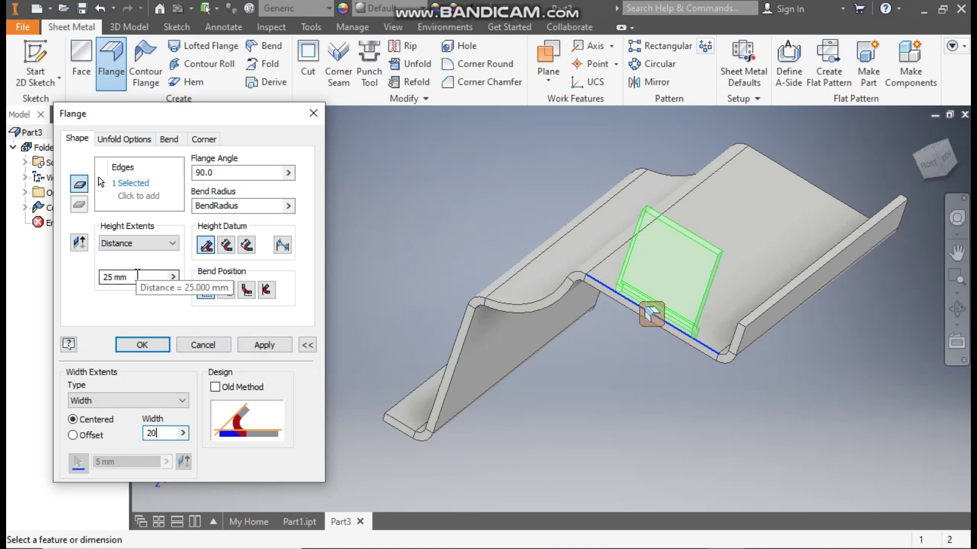
# - Set the flange's height to 24 mm and its bend position to bend from the adjacent face, and create it
pyautogui.moveTo(138, 277); pyautogui.dragTo(93, 273)
pyautogui.write('24')
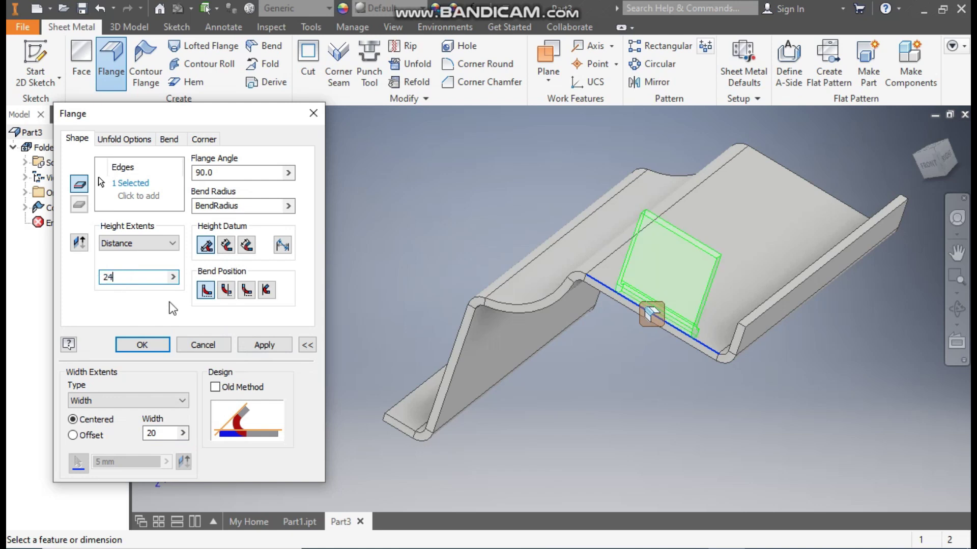
pyautogui.click(957, 252)
pyautogui.moveTo(880, 257); pyautogui.dragTo(872, 264)
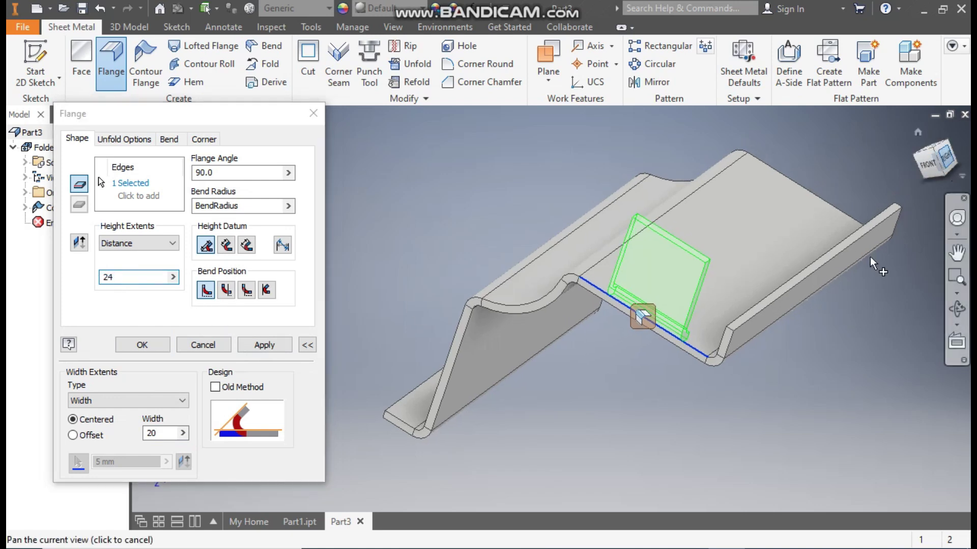
pyautogui.press('F5')
pyautogui.keyDown('shift'); pyautogui.moveTo(484, 413); pyautogui.dragTo(549, 295, button='middle'); pyautogui.keyUp('shift')
pyautogui.scroll(3, 478, 296)
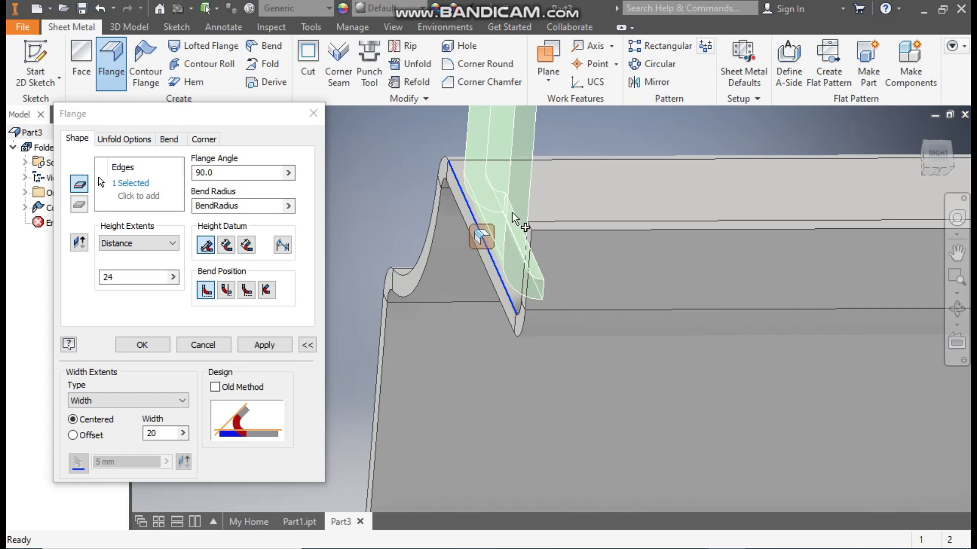
pyautogui.click(227, 290)
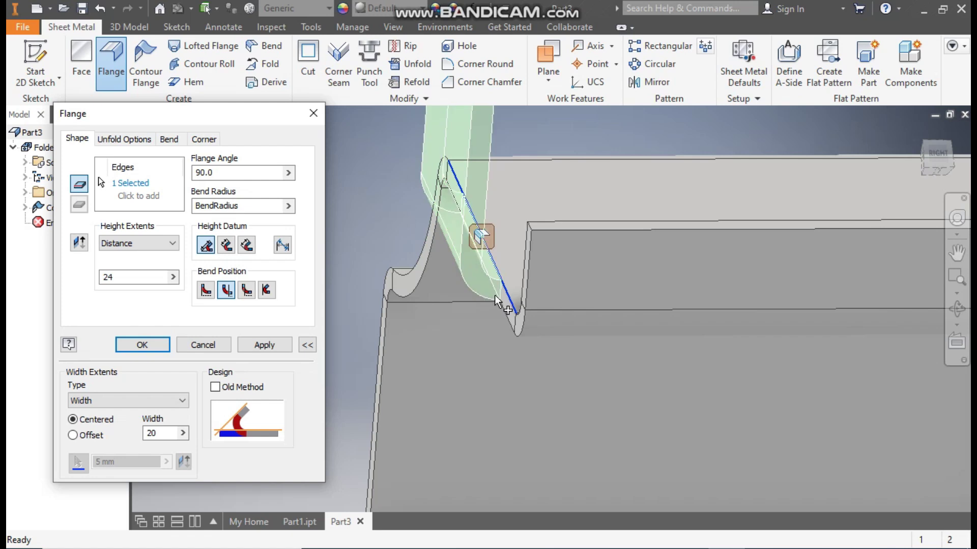
pyautogui.scroll(-5, 504, 306)
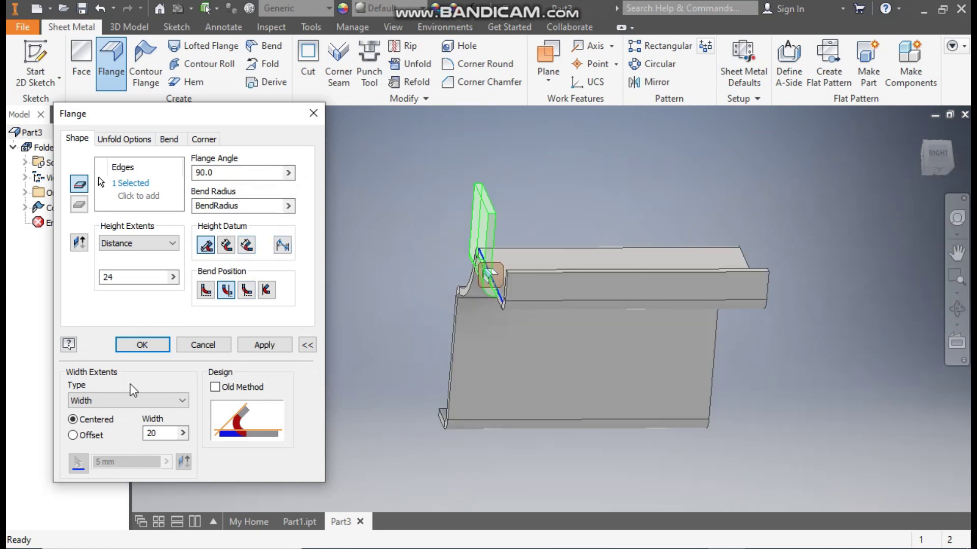
pyautogui.click(147, 346)
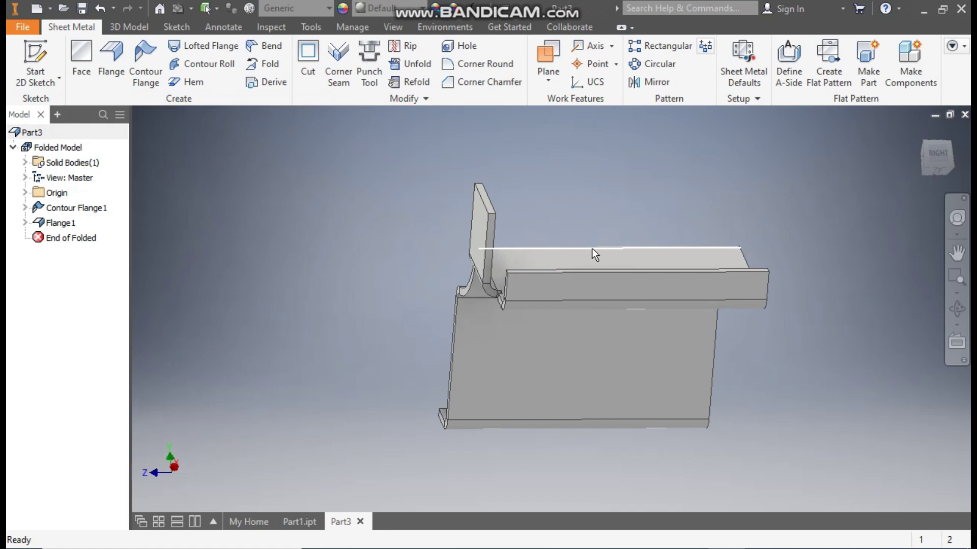
# - Round both upper corners of the new flange tab with a 10 mm corner radius
pyautogui.keyDown('shift'); pyautogui.moveTo(591, 249); pyautogui.dragTo(614, 392, button='middle'); pyautogui.keyUp('shift')
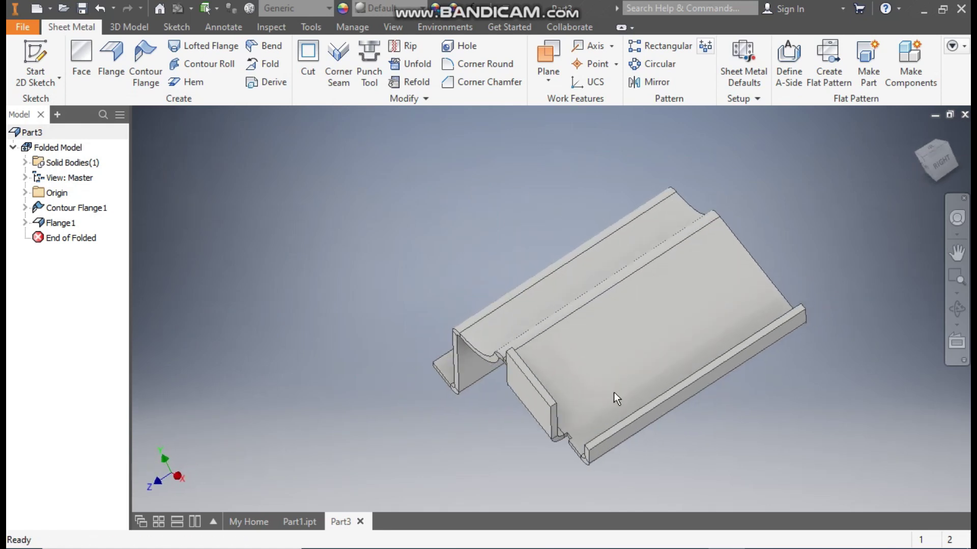
pyautogui.scroll(3, 555, 457)
pyautogui.moveTo(578, 431); pyautogui.dragTo(540, 410, button='middle')
pyautogui.scroll(-2, 547, 407)
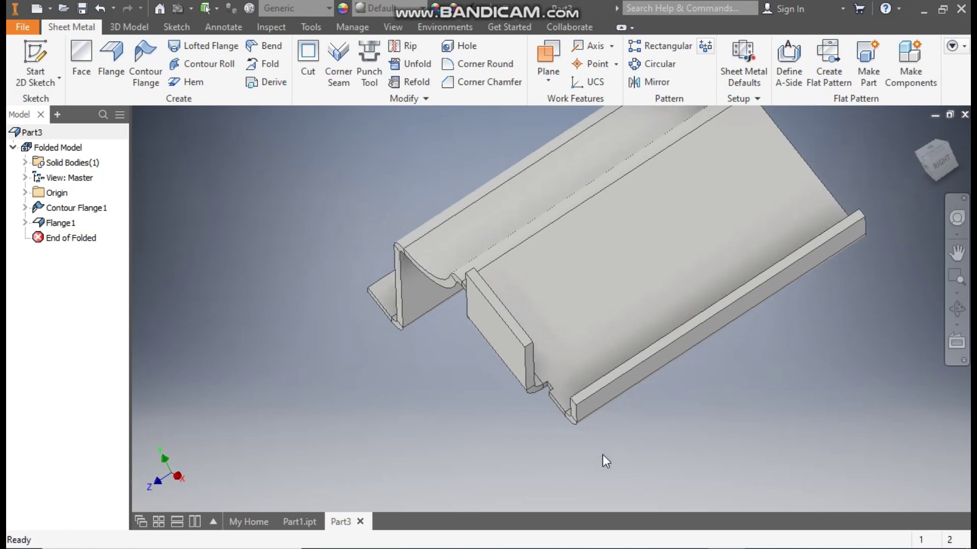
pyautogui.keyDown('shift'); pyautogui.moveTo(605, 453); pyautogui.dragTo(633, 396, button='middle'); pyautogui.keyUp('shift')
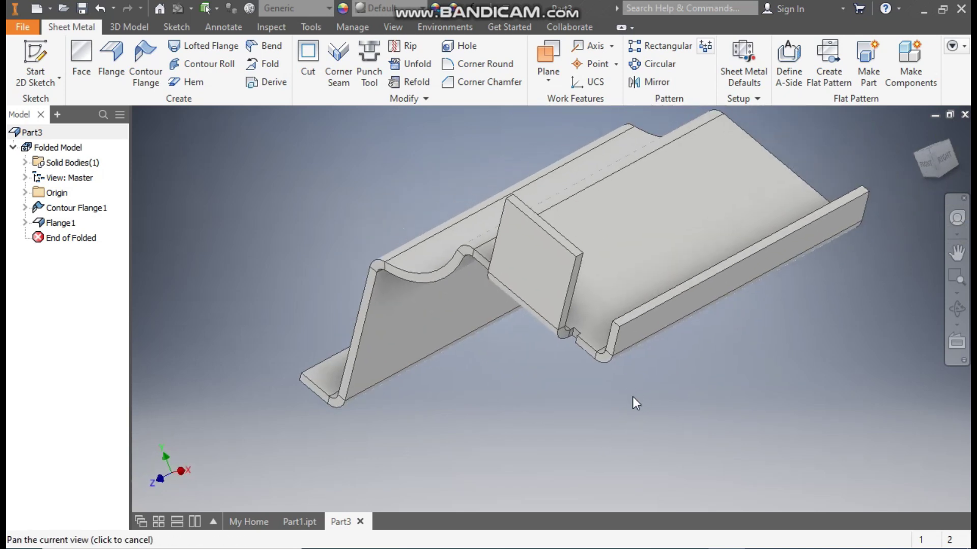
pyautogui.click(485, 65)
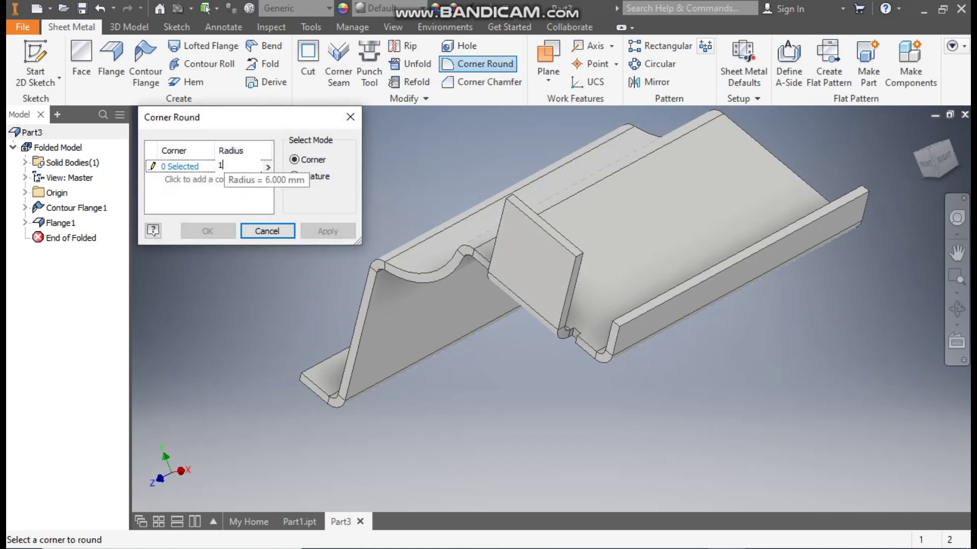
pyautogui.click(193, 170)
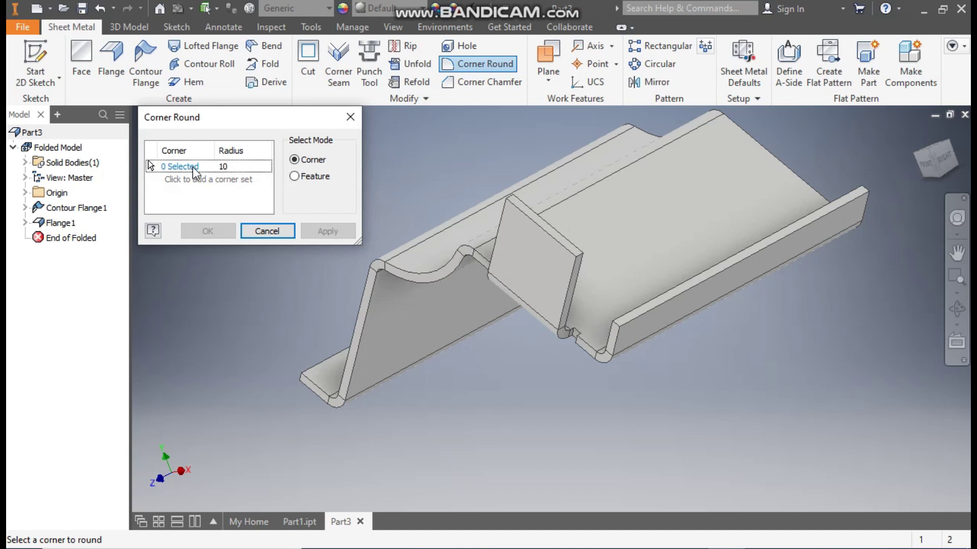
pyautogui.click(581, 252)
pyautogui.click(511, 198)
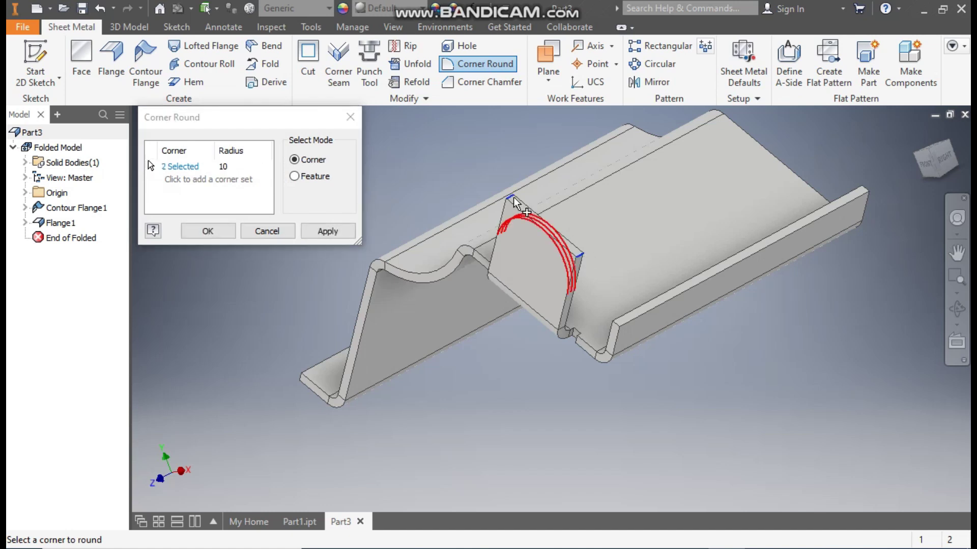
pyautogui.click(229, 232)
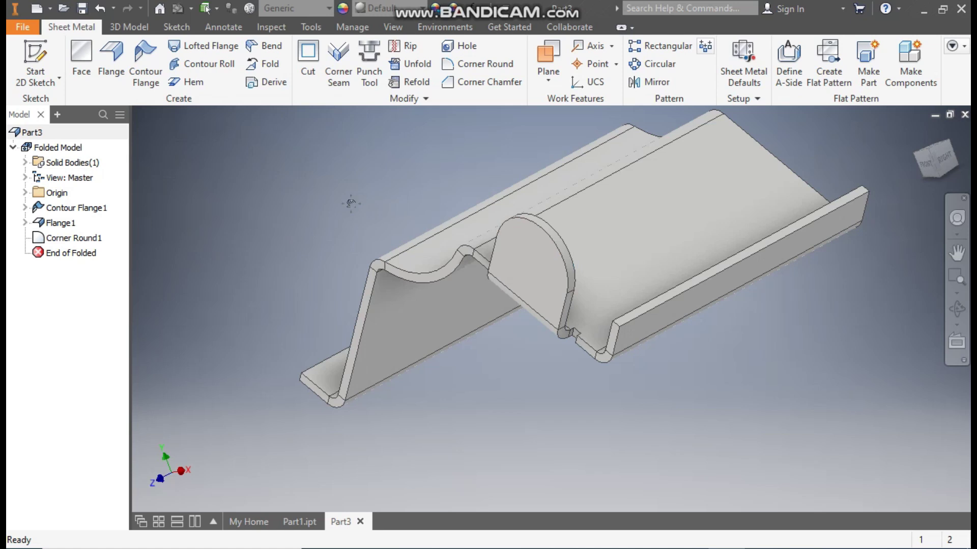
# - Sketch a 5 mm diameter circle on the tab's outer face, centred on its rounded end
pyautogui.moveTo(524, 153); pyautogui.dragTo(499, 173, button='middle')
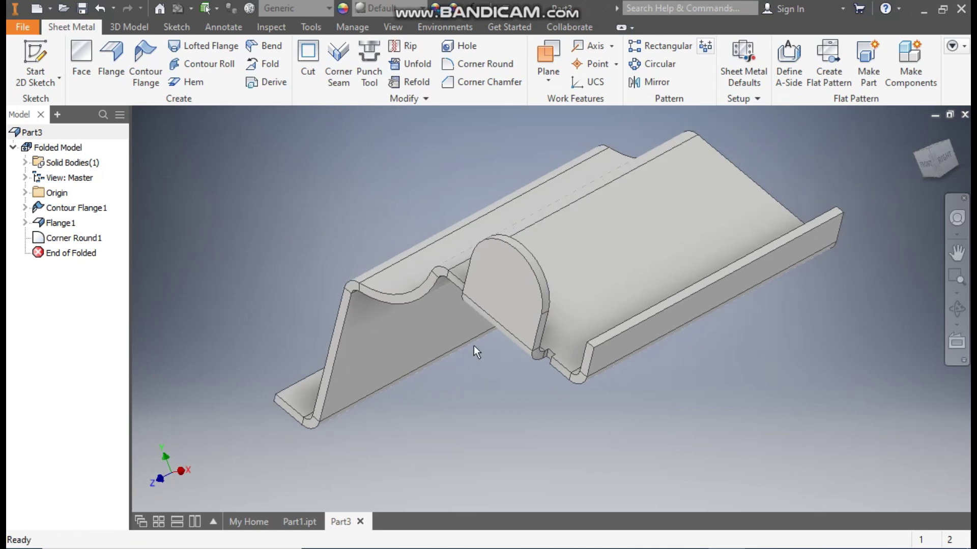
pyautogui.click(508, 289)
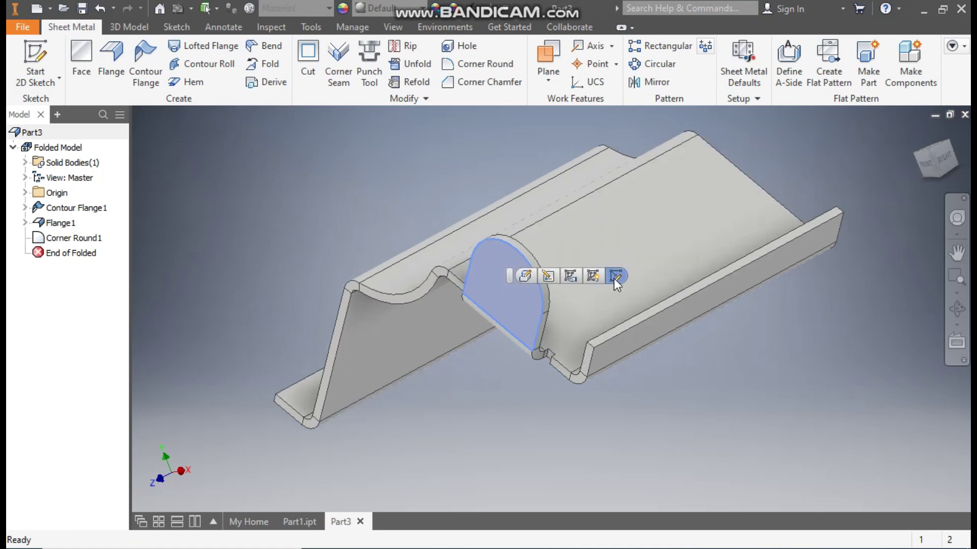
pyautogui.click(613, 279)
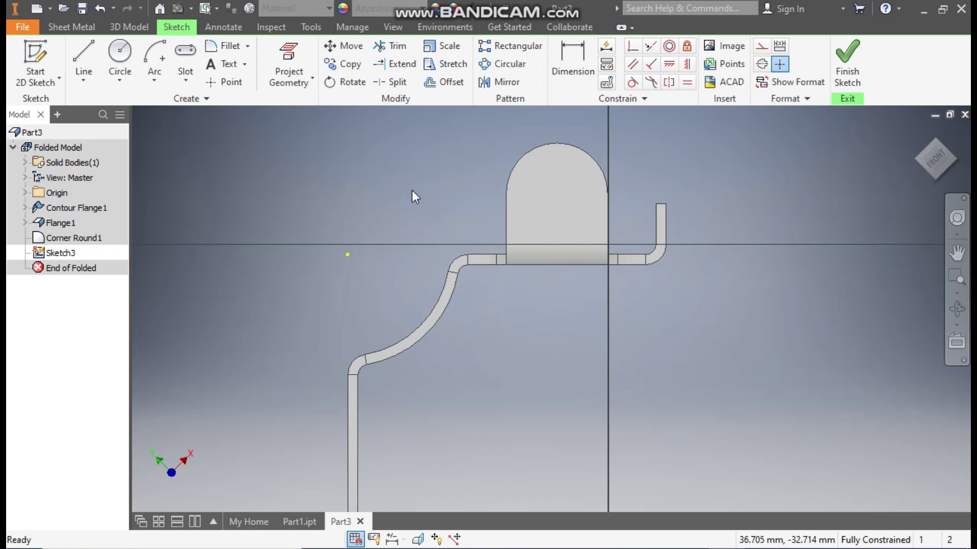
pyautogui.click(120, 53)
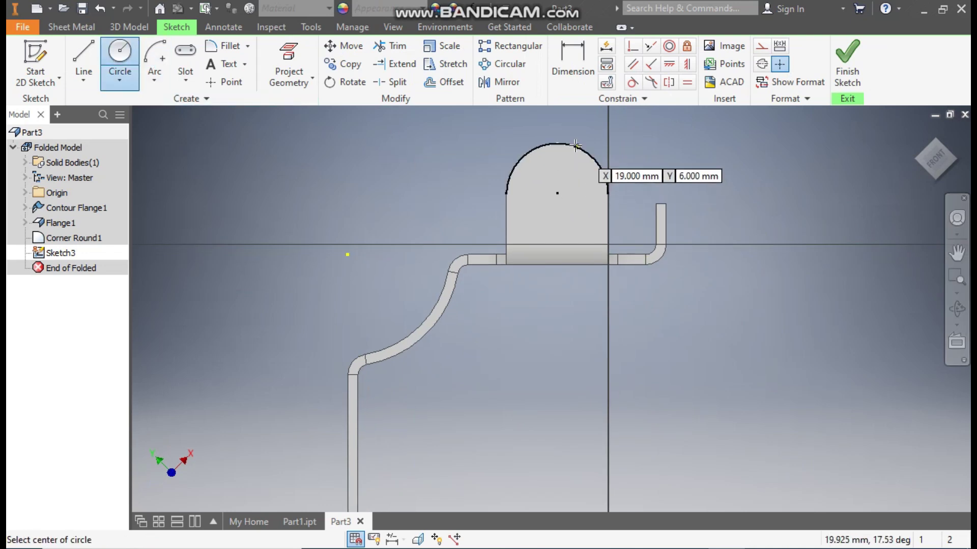
pyautogui.click(554, 193)
pyautogui.write('5')
pyautogui.press('Return')
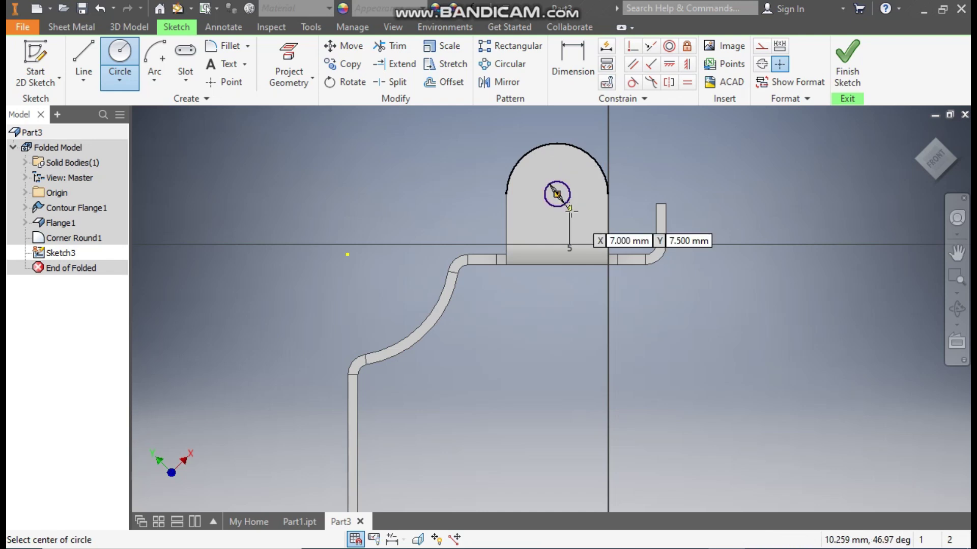
# - Cut the circle through the tab with the distance set to Thickness
pyautogui.click(74, 28)
pyautogui.click(307, 63)
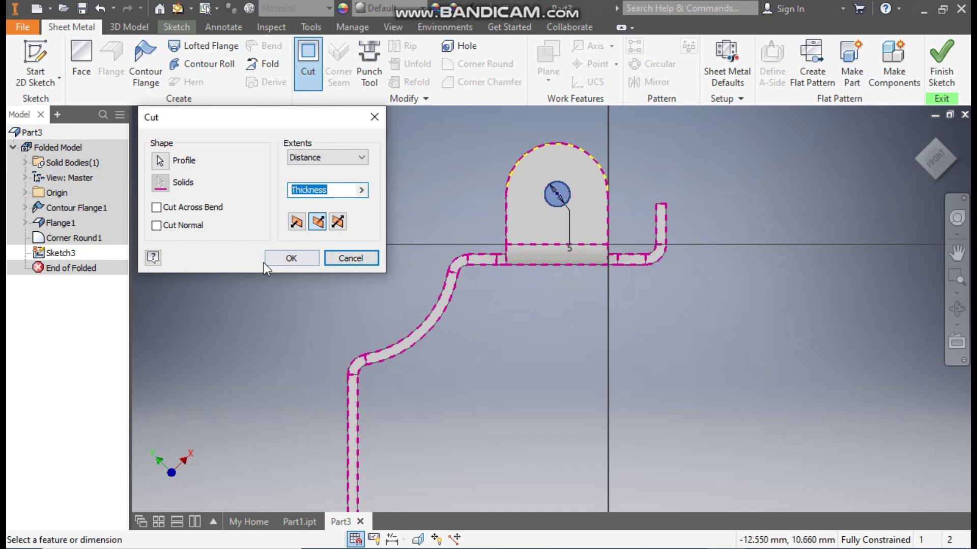
pyautogui.click(292, 258)
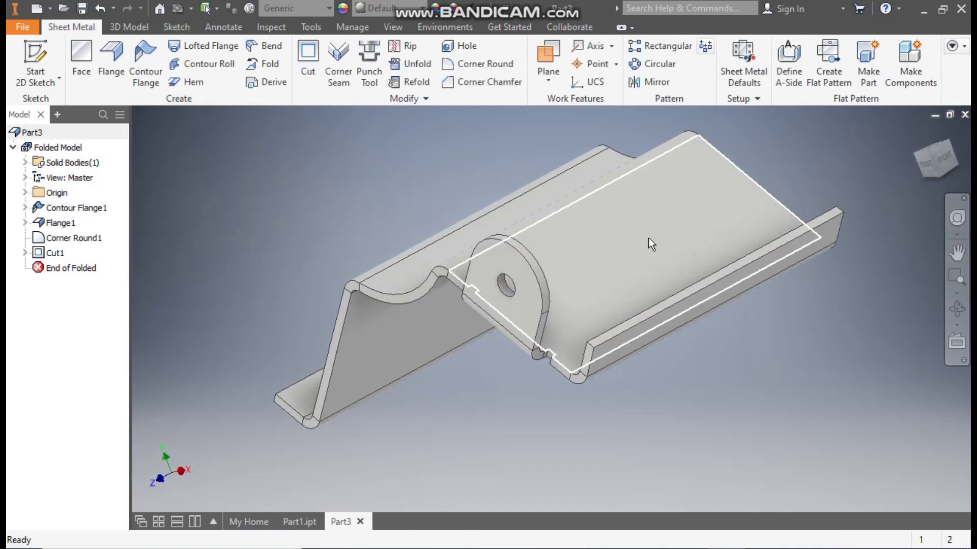
# - Sketch a 5 mm diameter circle on the right slanted face, beside the flange tab
pyautogui.click(679, 224)
pyautogui.click(788, 212)
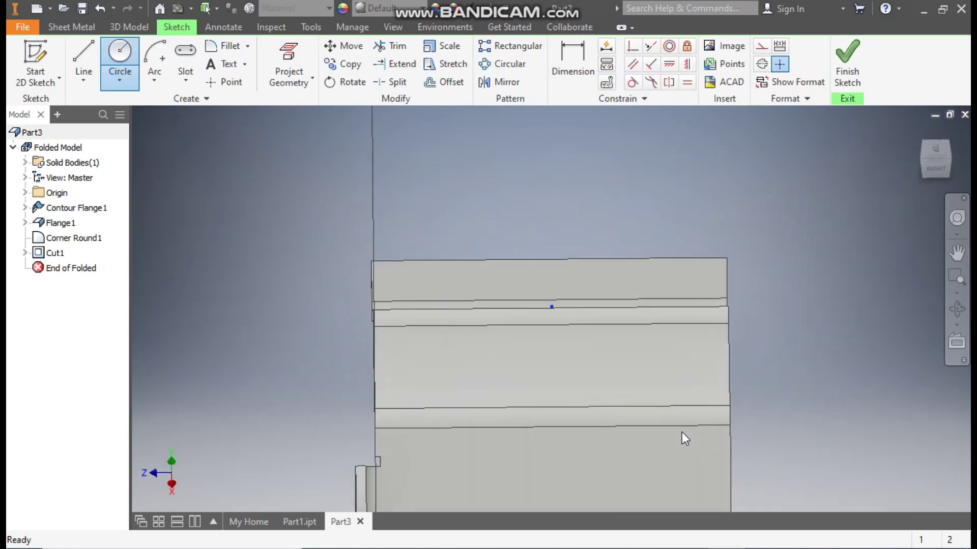
pyautogui.press('F2')
pyautogui.moveTo(680, 275); pyautogui.dragTo(680, 209)
pyautogui.click(120, 54)
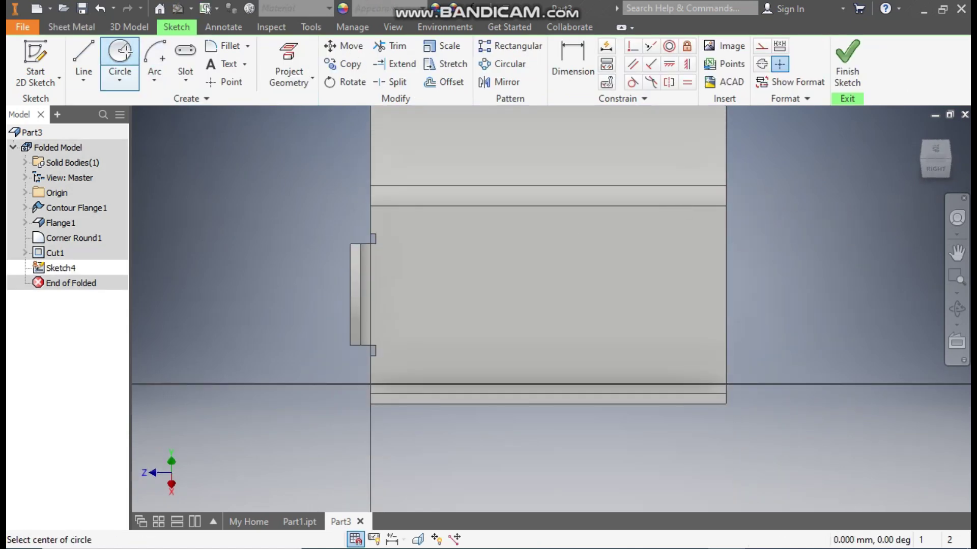
pyautogui.click(411, 293)
pyautogui.click(426, 305)
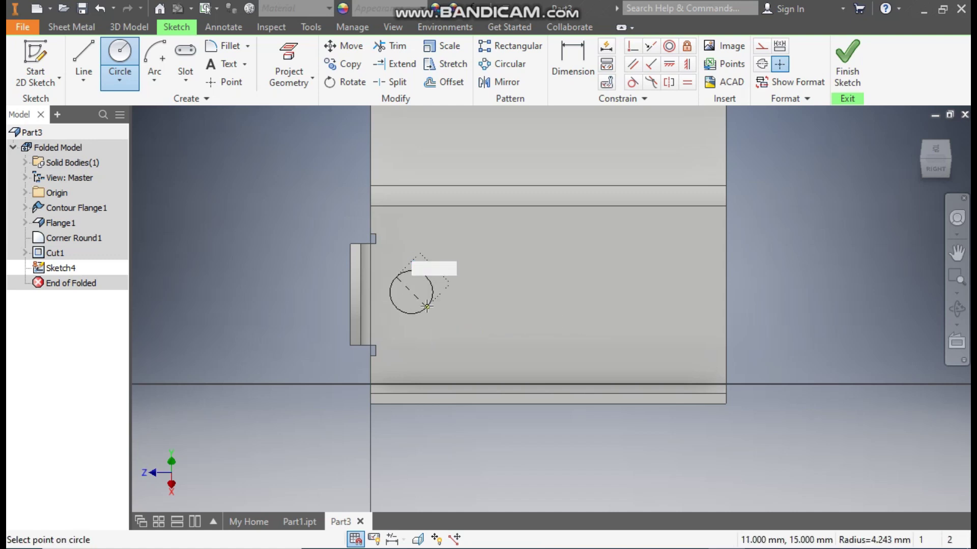
# - Dimension the circle's centre 15 mm from the slanted face's edge on the tab side
pyautogui.click(572, 60)
pyautogui.click(370, 371)
pyautogui.click(305, 306)
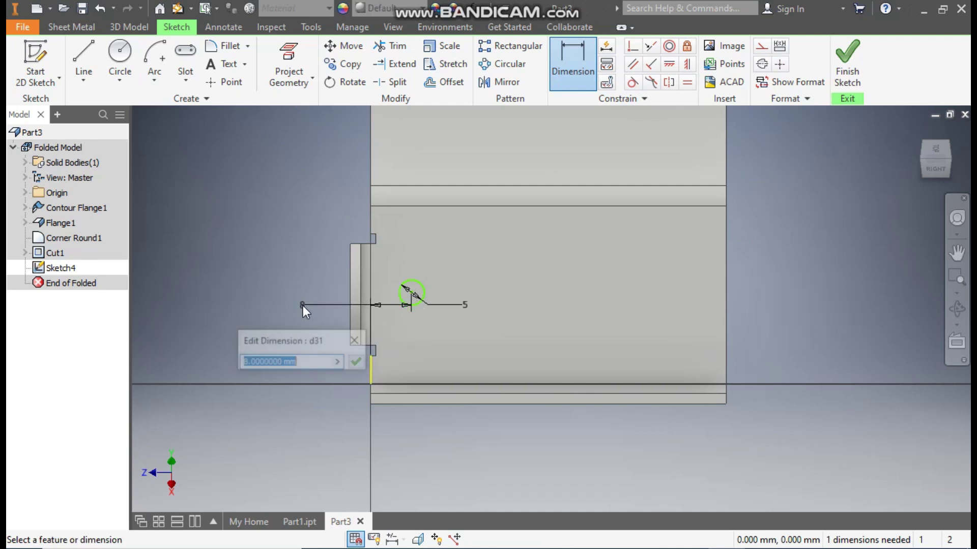
pyautogui.write('15')
pyautogui.press('Return')
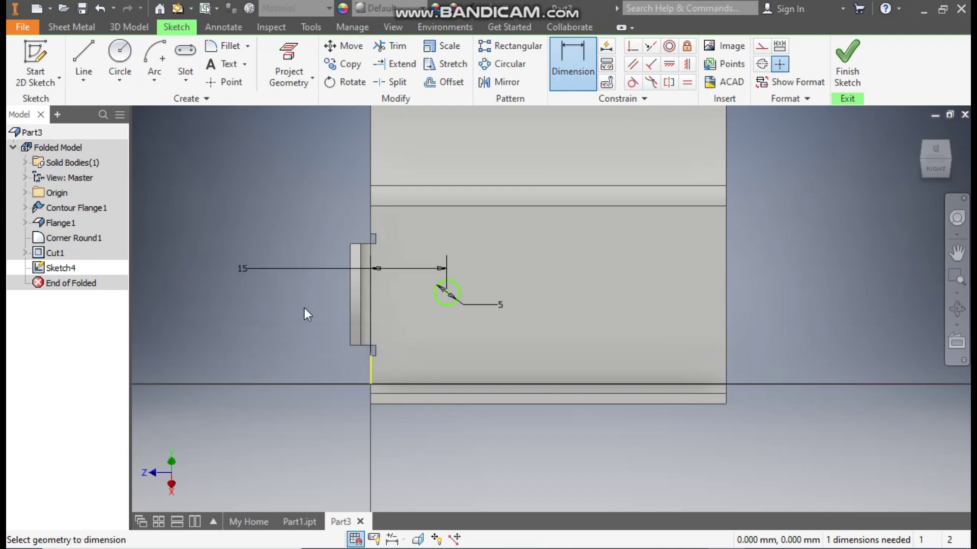
# - Dimension the circle's centre 15 mm from the slanted face's lower long edge
pyautogui.click(457, 379)
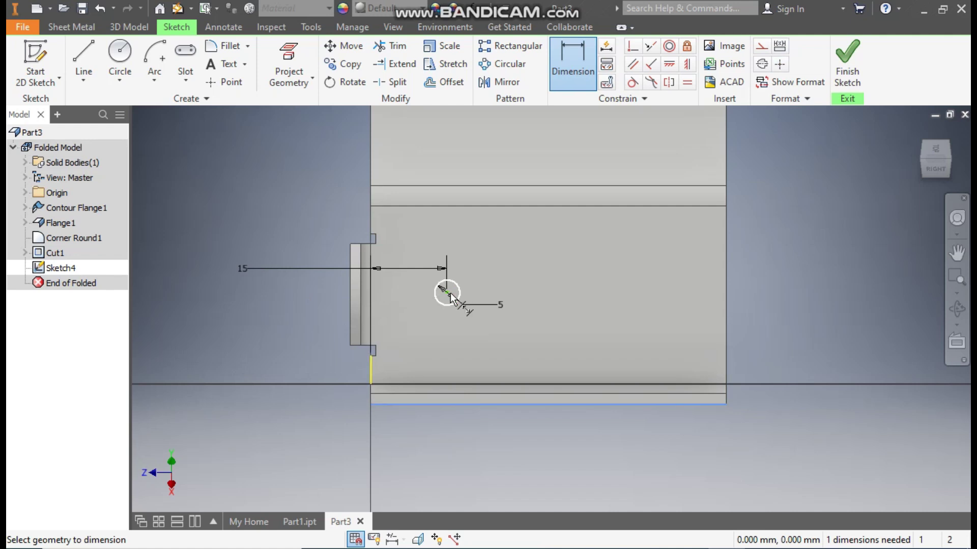
pyautogui.click(469, 310)
pyautogui.click(522, 323)
pyautogui.write('15')
pyautogui.press('Return')
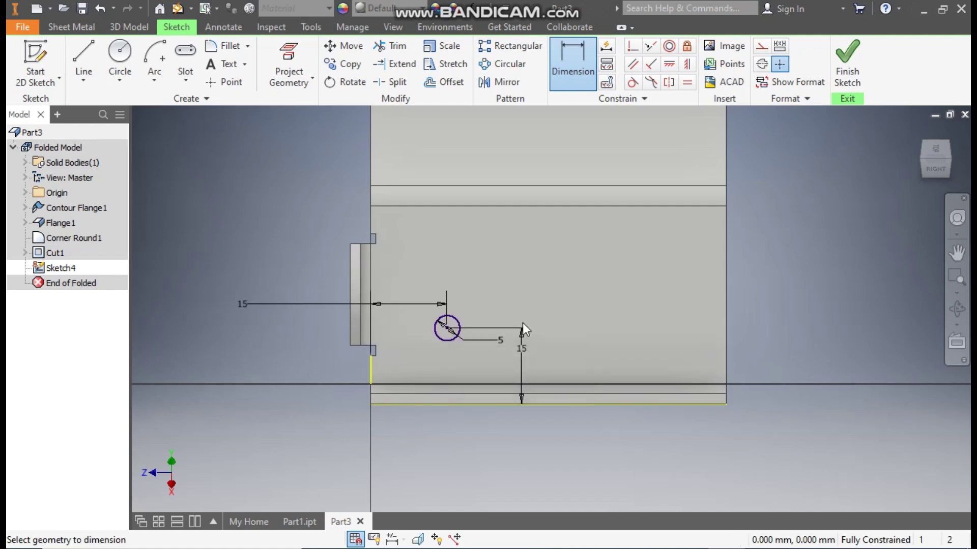
# - Cut the circle through the slanted face with the distance set to Thickness
pyautogui.click(77, 29)
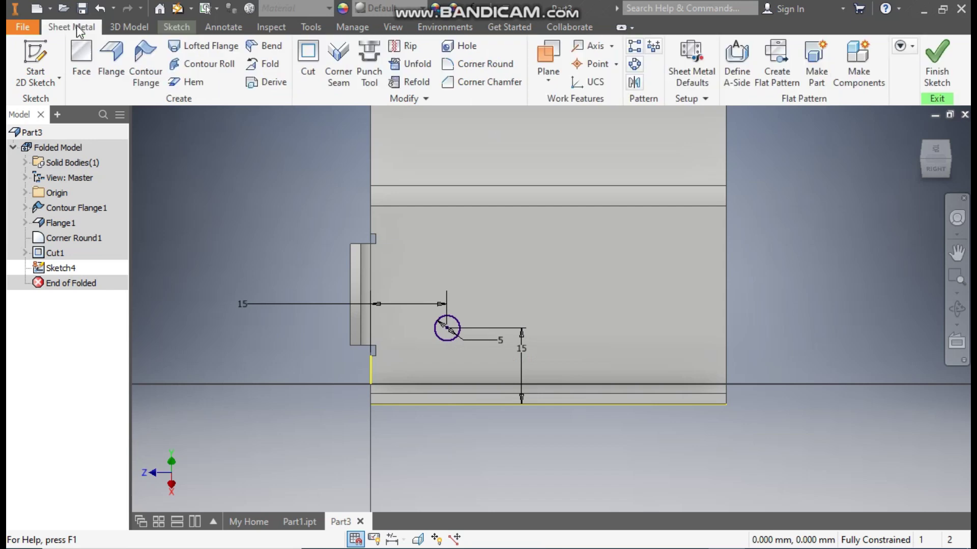
pyautogui.click(307, 61)
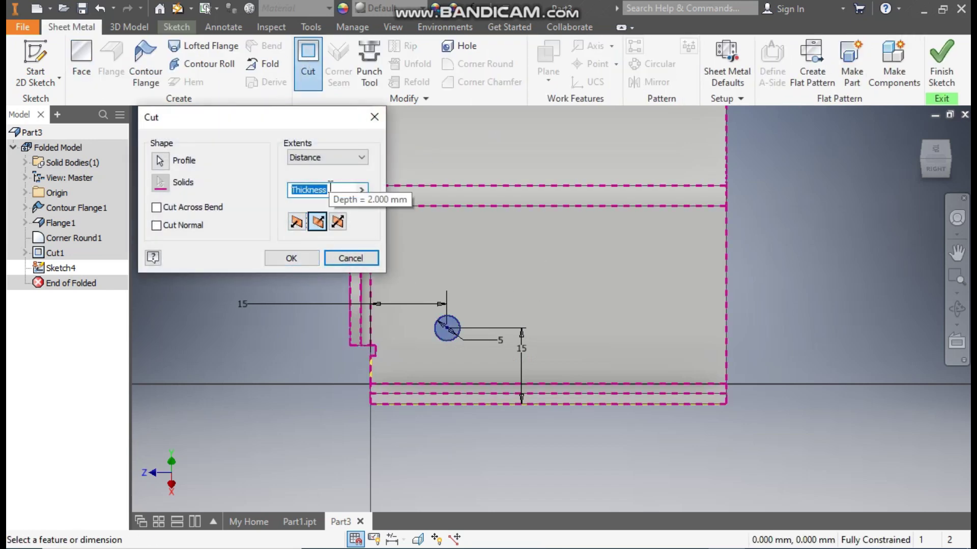
pyautogui.click(292, 258)
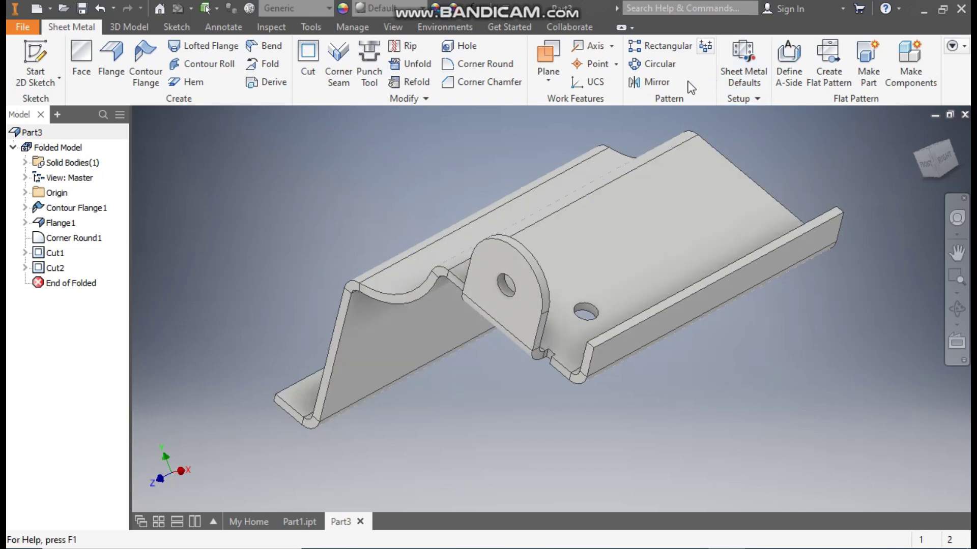
# - Mirror the flange tab, its corner round and both hole cuts about the YZ plane
pyautogui.click(658, 81)
pyautogui.click(61, 224)
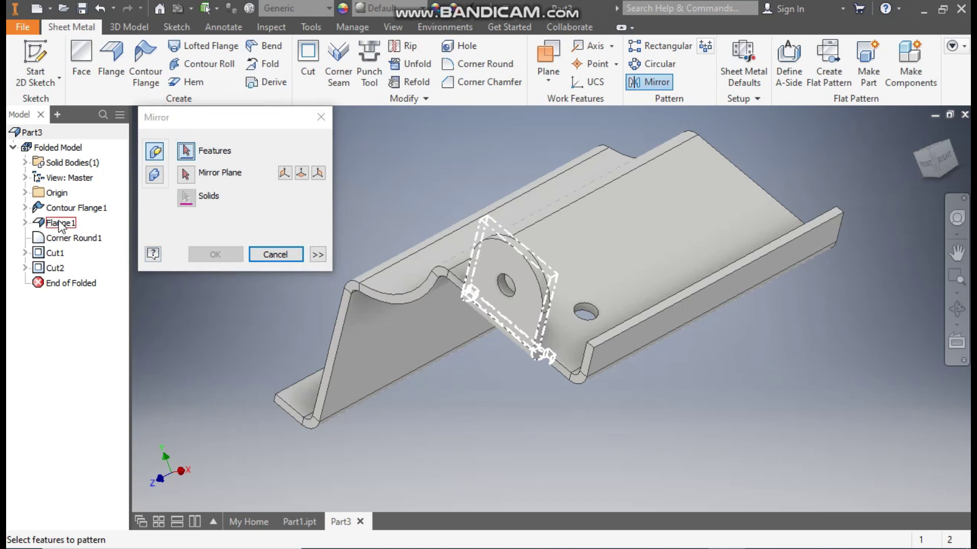
pyautogui.click(59, 224)
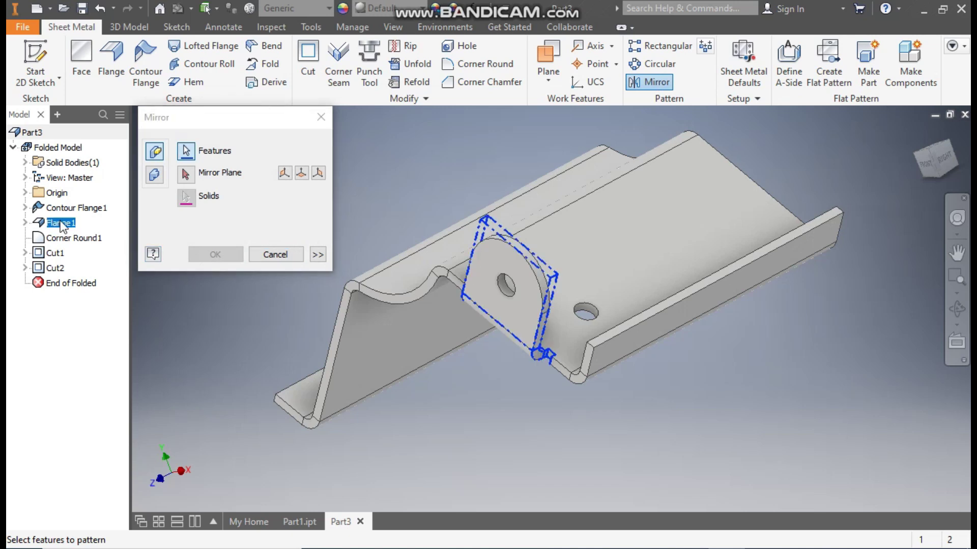
pyautogui.keyDown('shift'); pyautogui.click(56, 269); pyautogui.keyUp('shift')
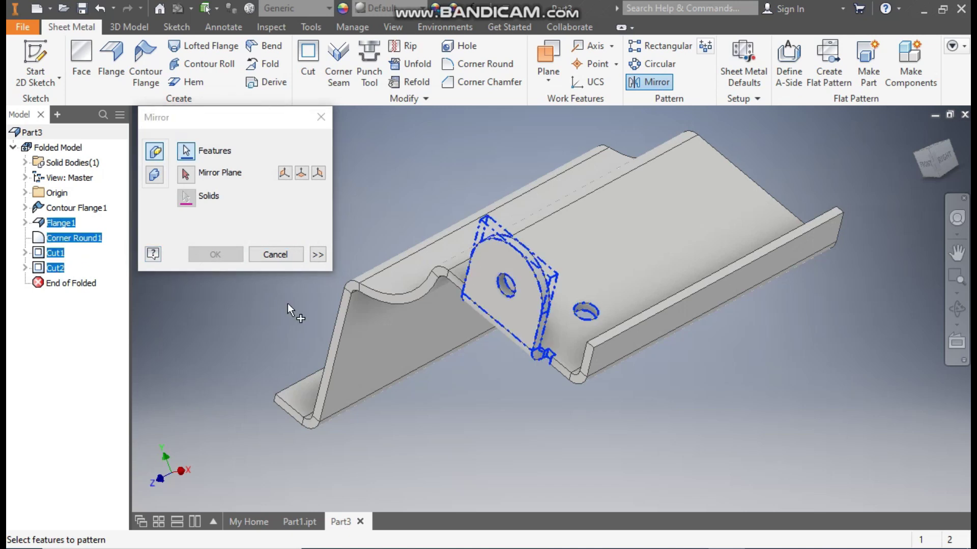
pyautogui.click(187, 177)
pyautogui.click(24, 193)
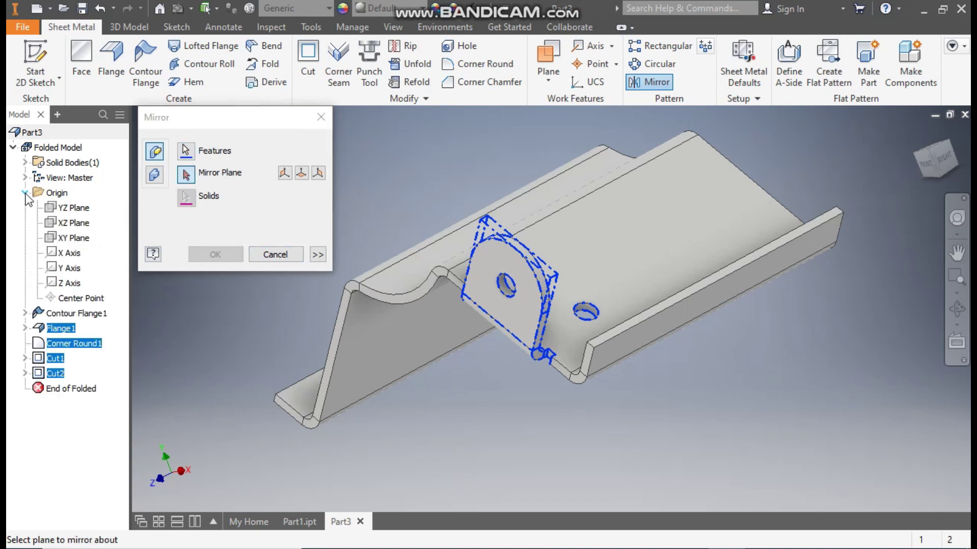
pyautogui.click(78, 209)
pyautogui.click(935, 164)
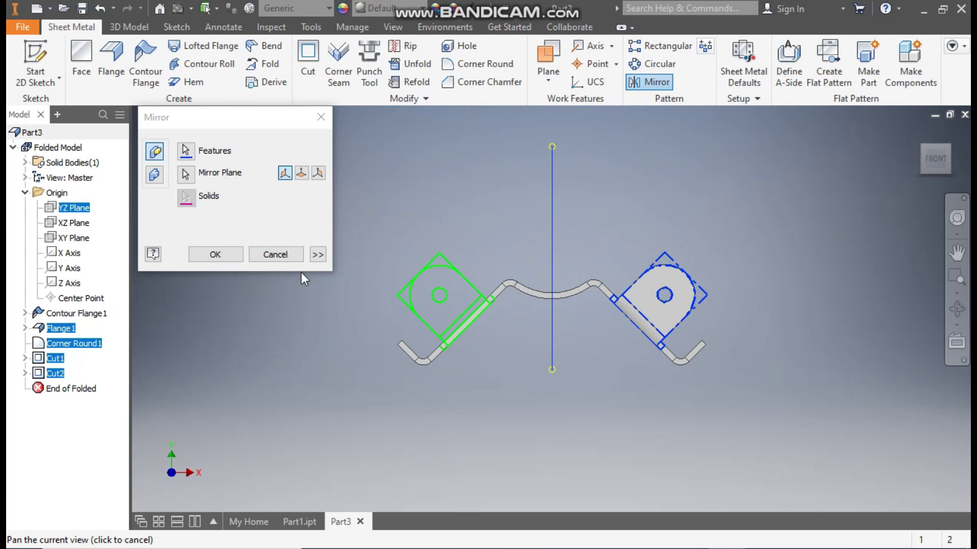
pyautogui.click(216, 254)
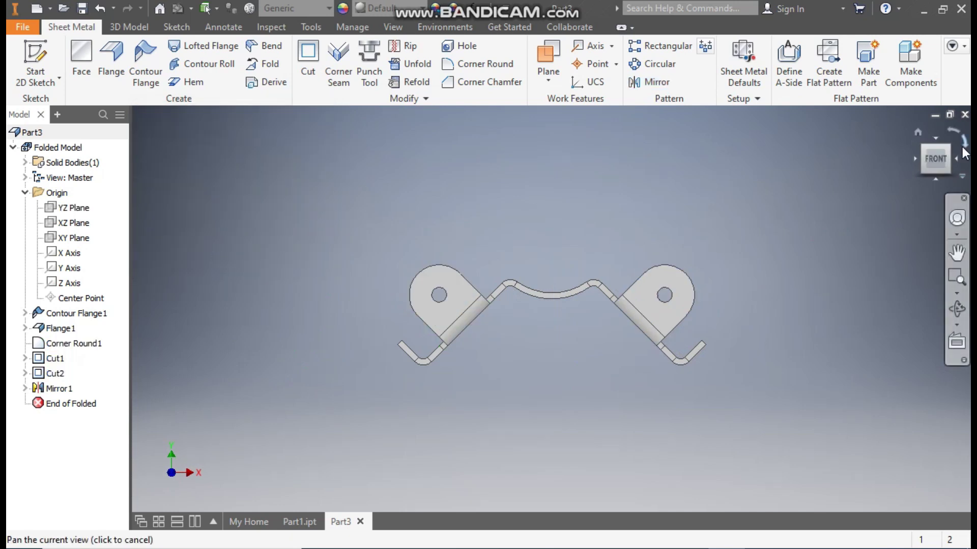
# - Mirror the flange, corner round, both cuts and the first mirror feature about the XY plane to the bracket's opposite end
pyautogui.keyDown('shift'); pyautogui.moveTo(627, 319); pyautogui.dragTo(628, 219, button='middle'); pyautogui.keyUp('shift')
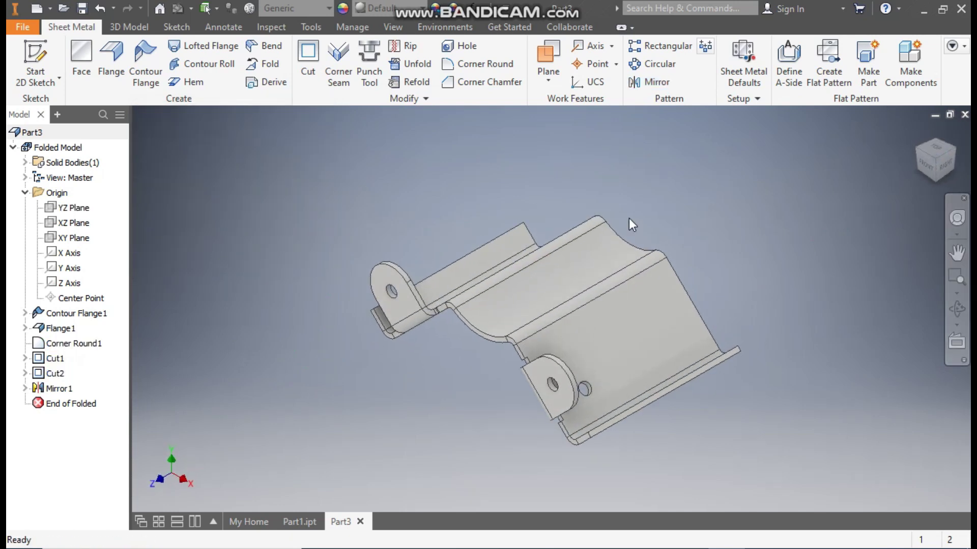
pyautogui.keyDown('shift'); pyautogui.moveTo(663, 270); pyautogui.dragTo(574, 335, button='middle'); pyautogui.keyUp('shift')
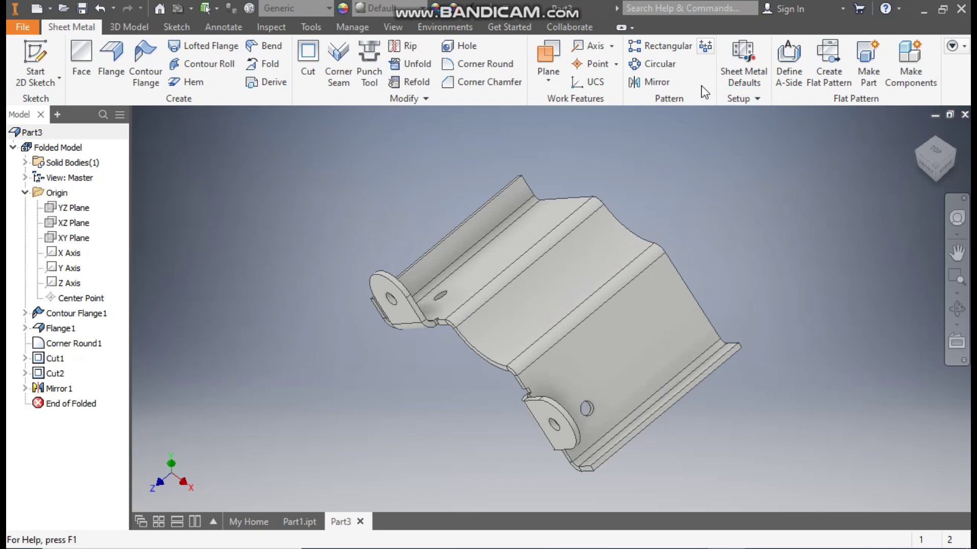
pyautogui.click(653, 82)
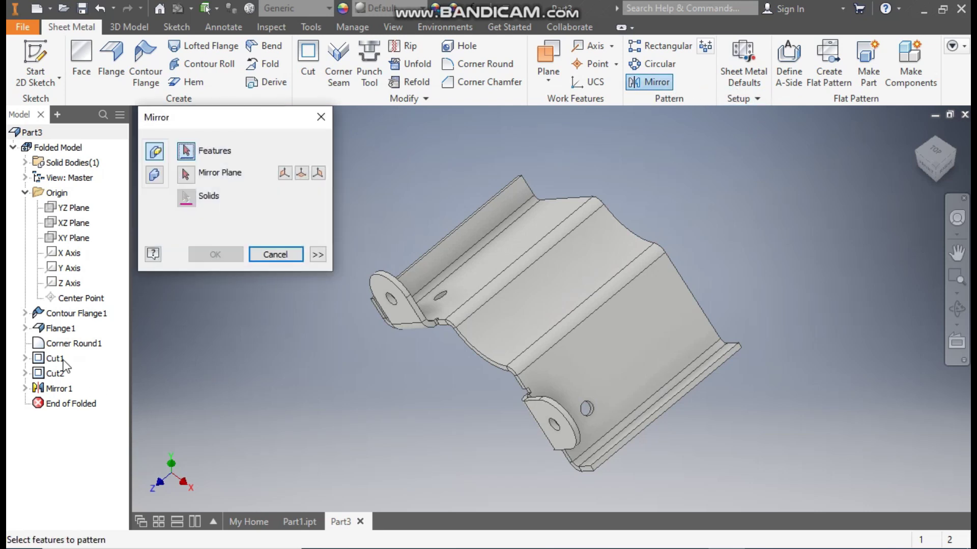
pyautogui.click(58, 329)
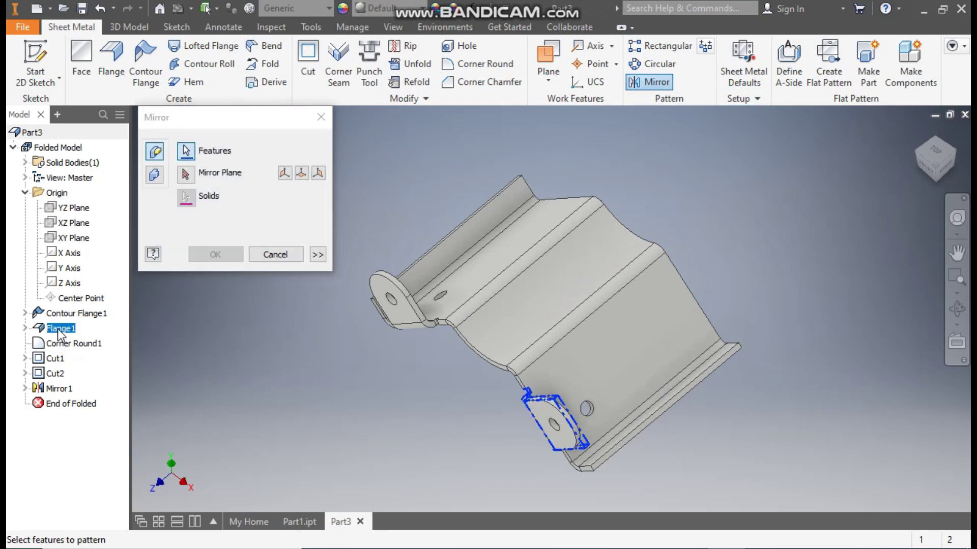
pyautogui.keyDown('shift'); pyautogui.click(80, 384); pyautogui.keyUp('shift')
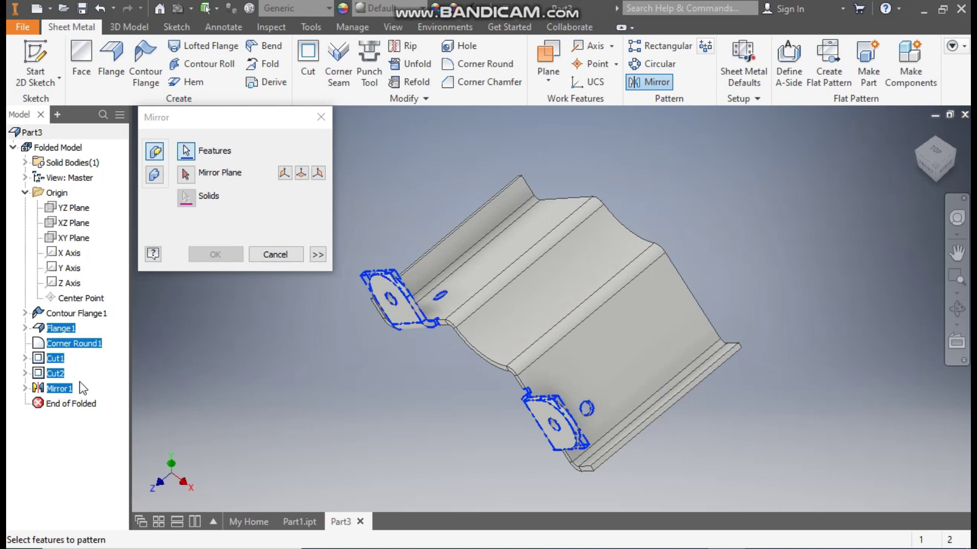
pyautogui.click(186, 174)
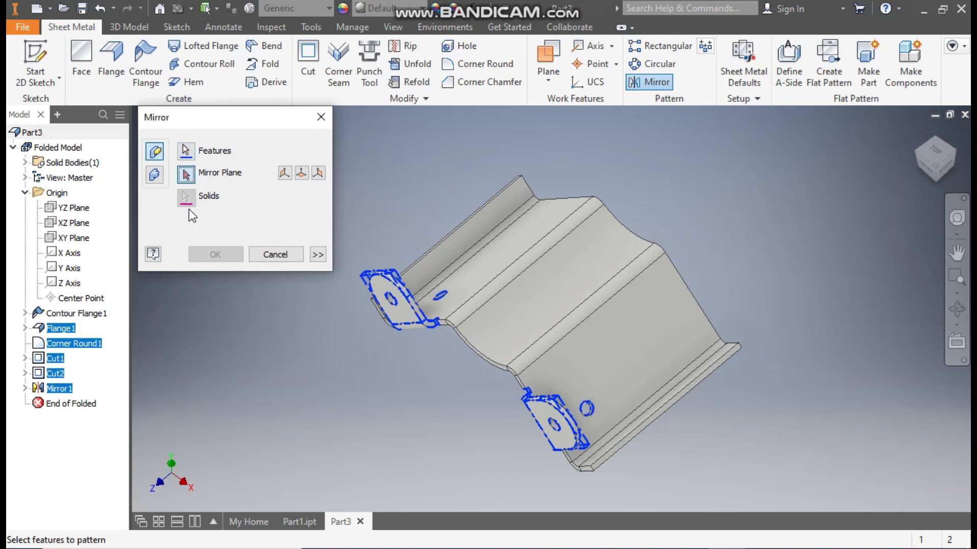
pyautogui.click(86, 239)
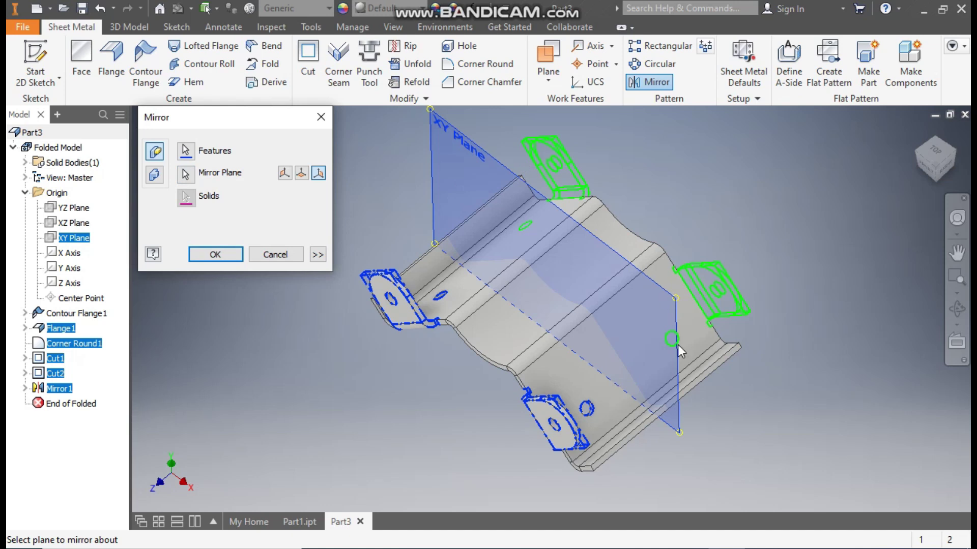
pyautogui.click(214, 252)
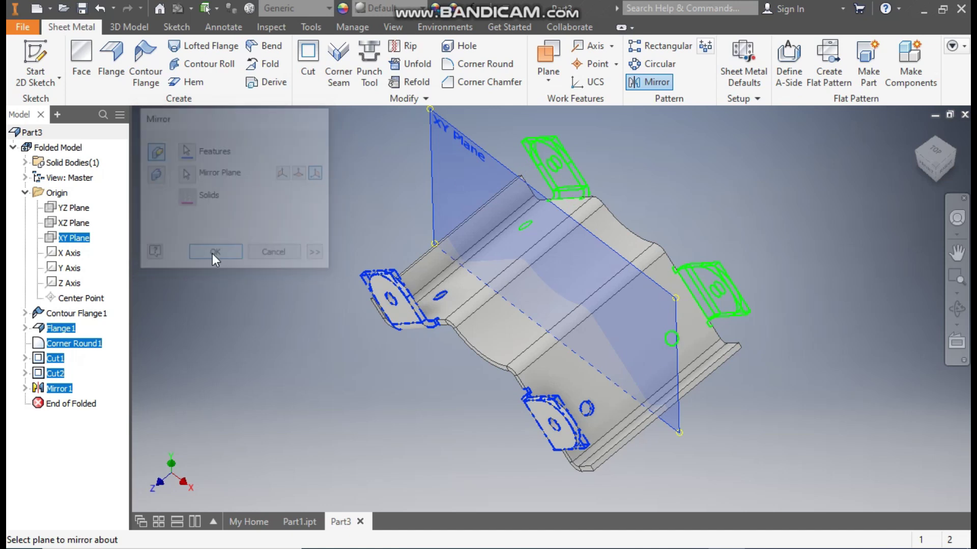
# - After checking the reference part in Part1.ipt, unfold all bends of Part3 with the right slanted face stationary
pyautogui.moveTo(737, 410); pyautogui.dragTo(806, 413, button='middle')
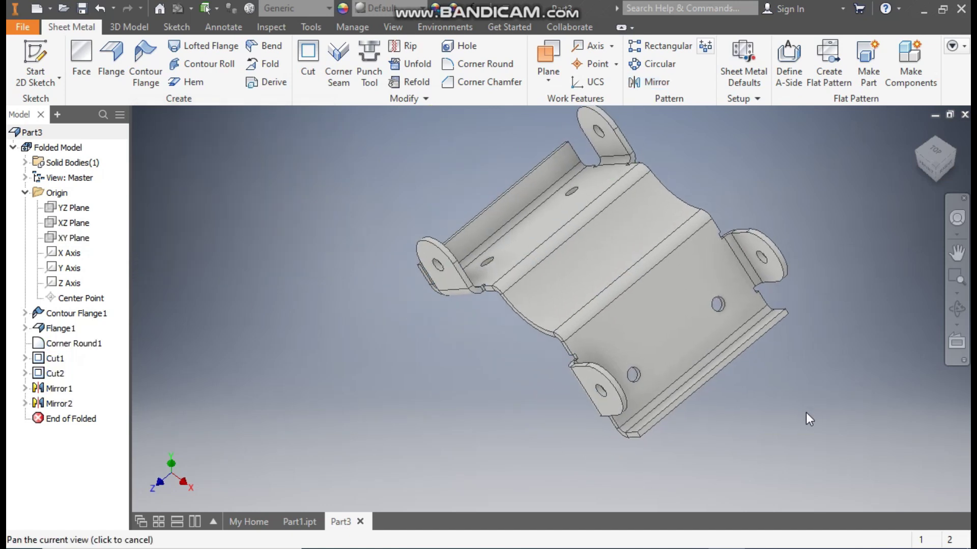
pyautogui.click(917, 131)
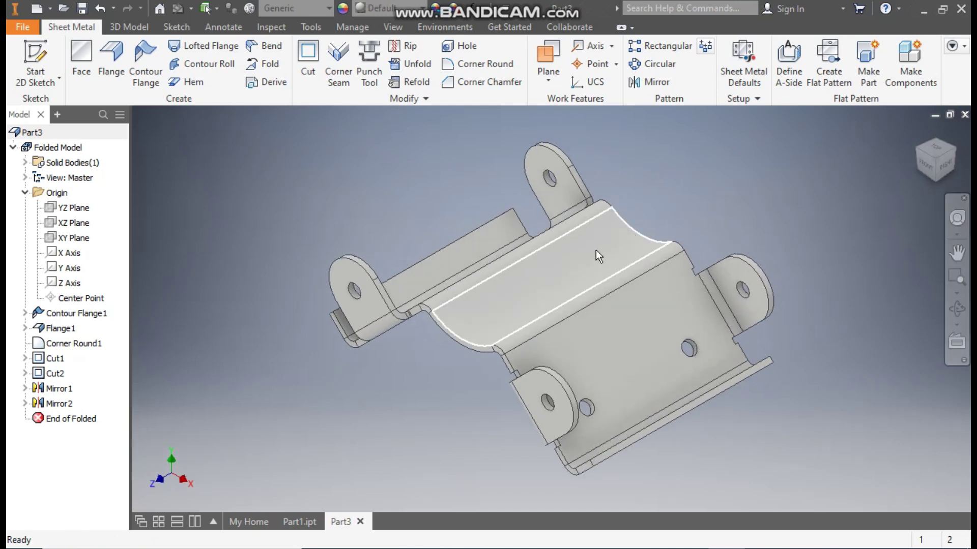
pyautogui.click(305, 523)
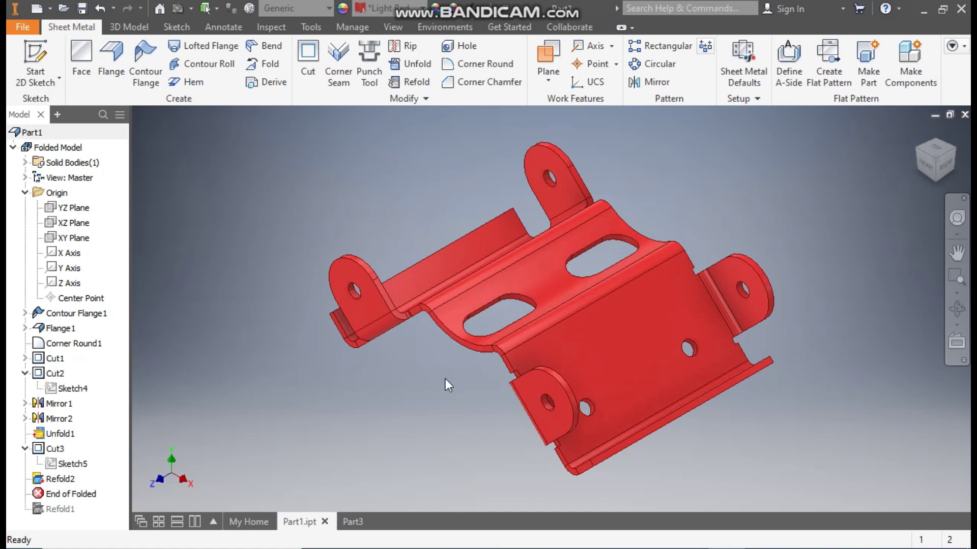
pyautogui.click(356, 522)
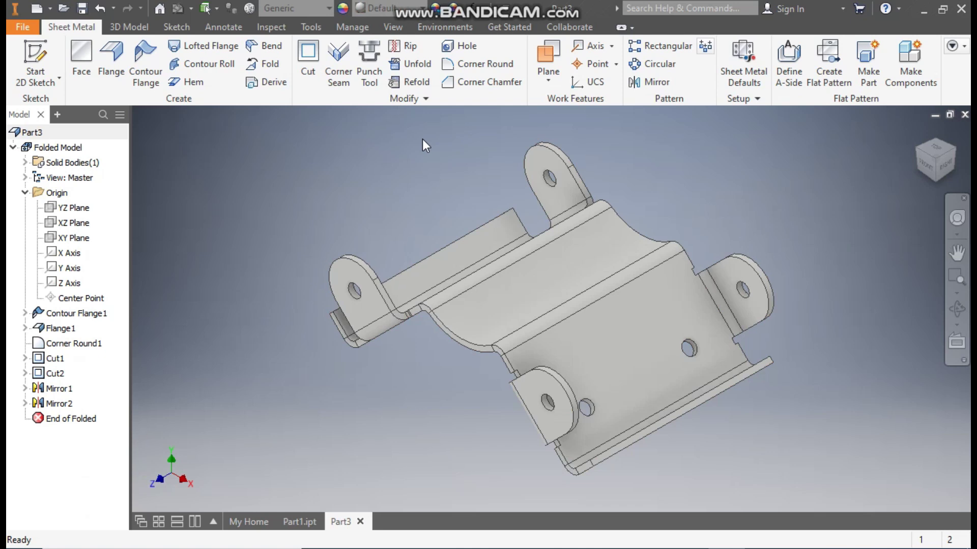
pyautogui.click(416, 68)
pyautogui.click(629, 339)
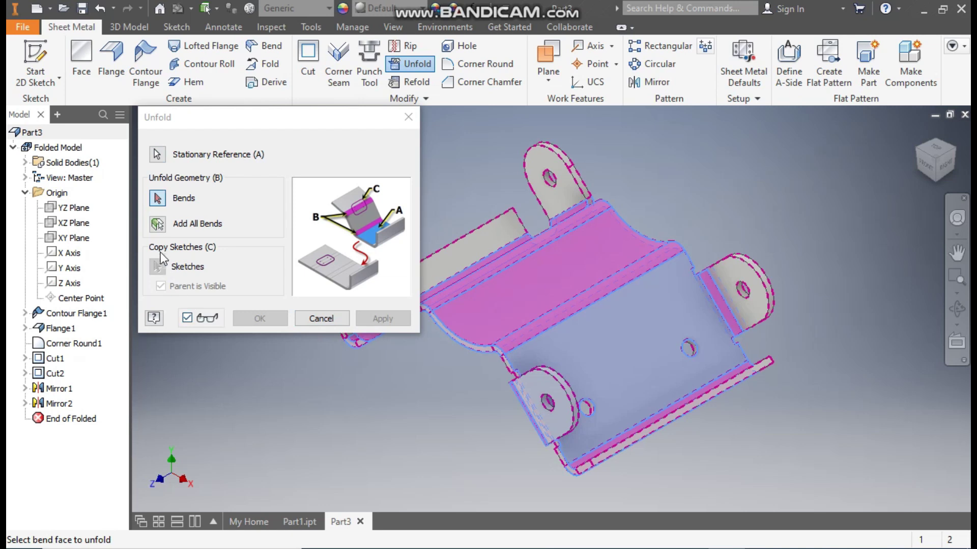
pyautogui.click(159, 224)
pyautogui.click(260, 318)
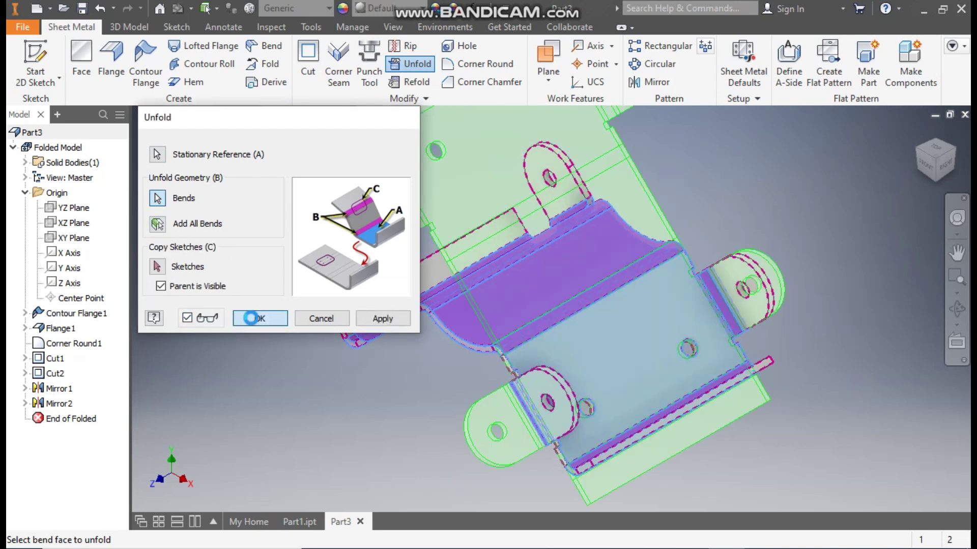
# - Start a sketch on the unfolded middle face and draw a horizontal center-to-center slot near its left end
pyautogui.scroll(-1, 427, 331)
pyautogui.moveTo(427, 331); pyautogui.dragTo(403, 322, button='middle')
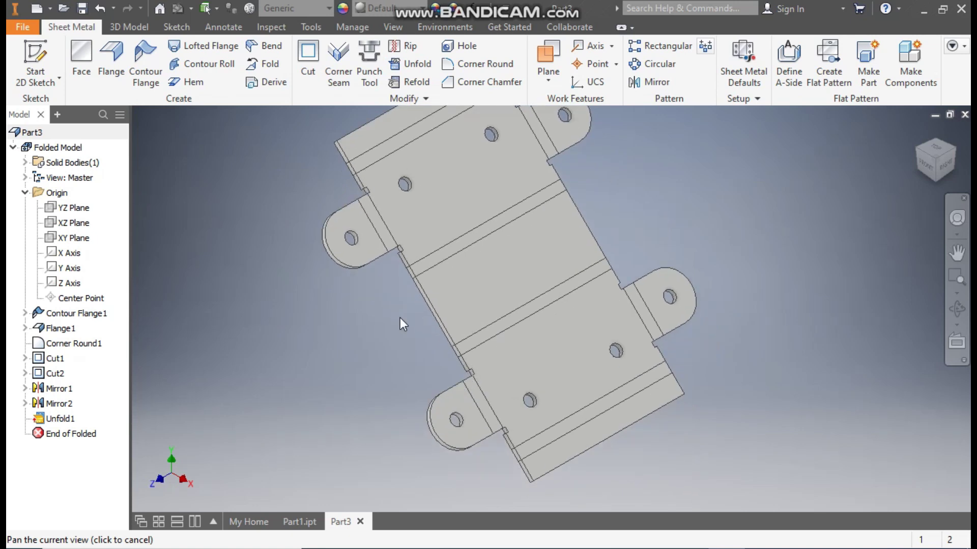
pyautogui.click(515, 251)
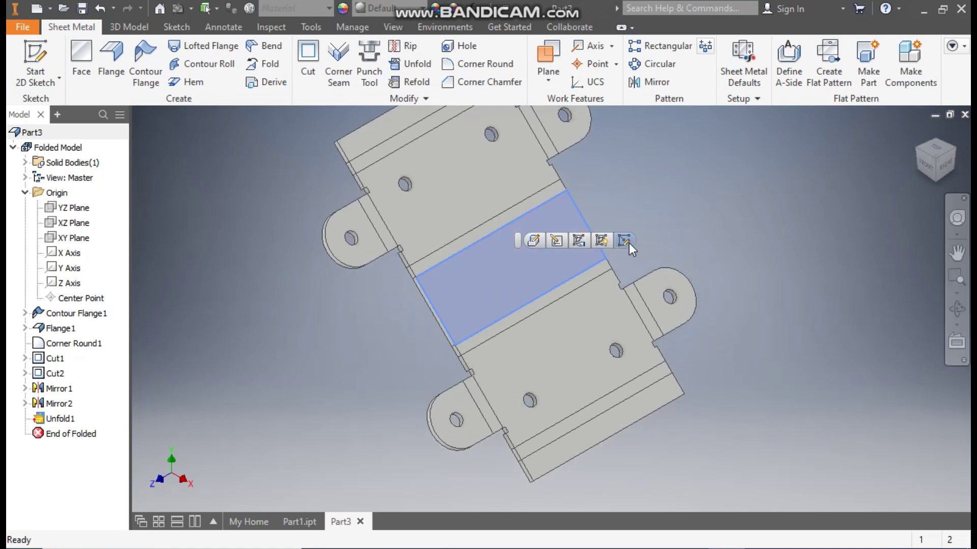
pyautogui.click(629, 243)
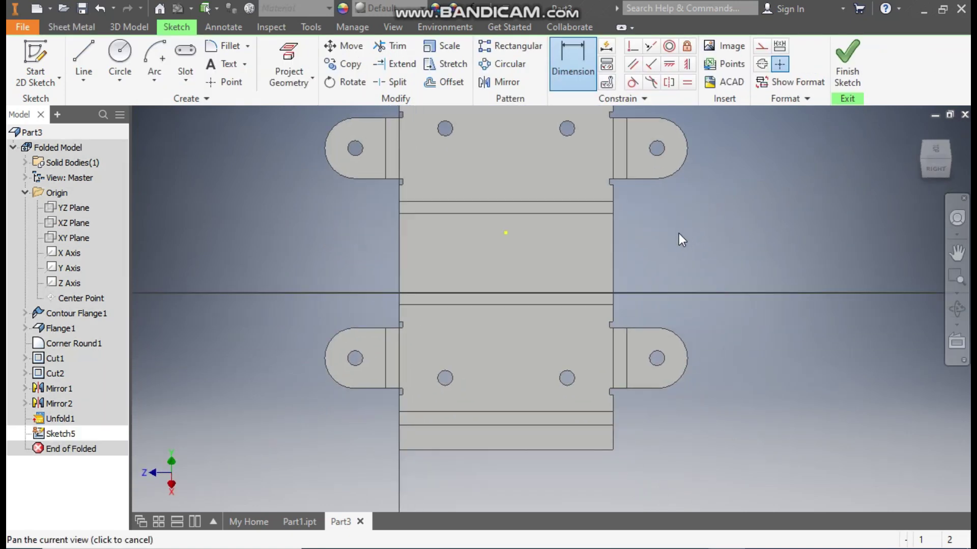
pyautogui.click(185, 77)
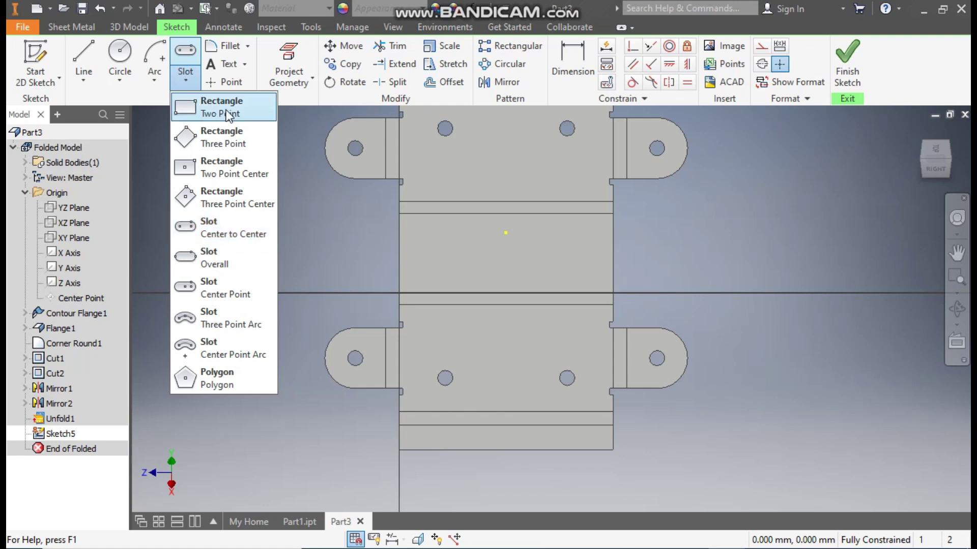
pyautogui.click(227, 227)
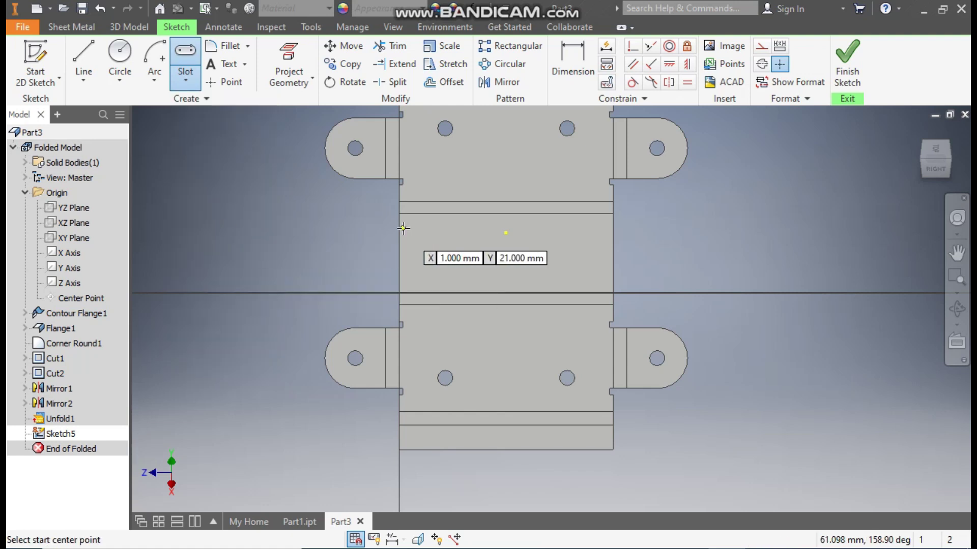
pyautogui.scroll(3, 422, 236)
pyautogui.click(424, 280)
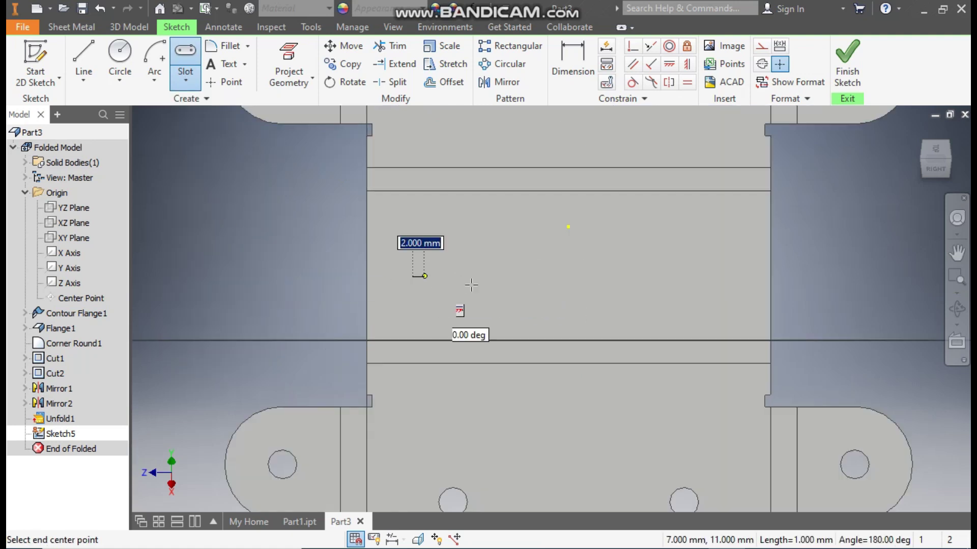
pyautogui.click(526, 277)
pyautogui.click(521, 305)
# - Sketch a second horizontal slot about 6 mm wide near the middle face's right end, aligned with the first slot
pyautogui.click(528, 277)
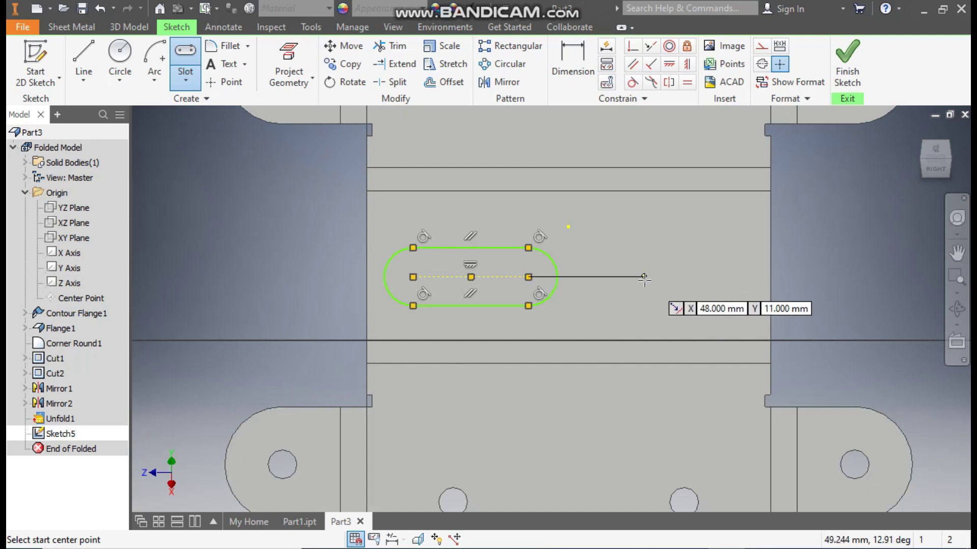
pyautogui.click(748, 276)
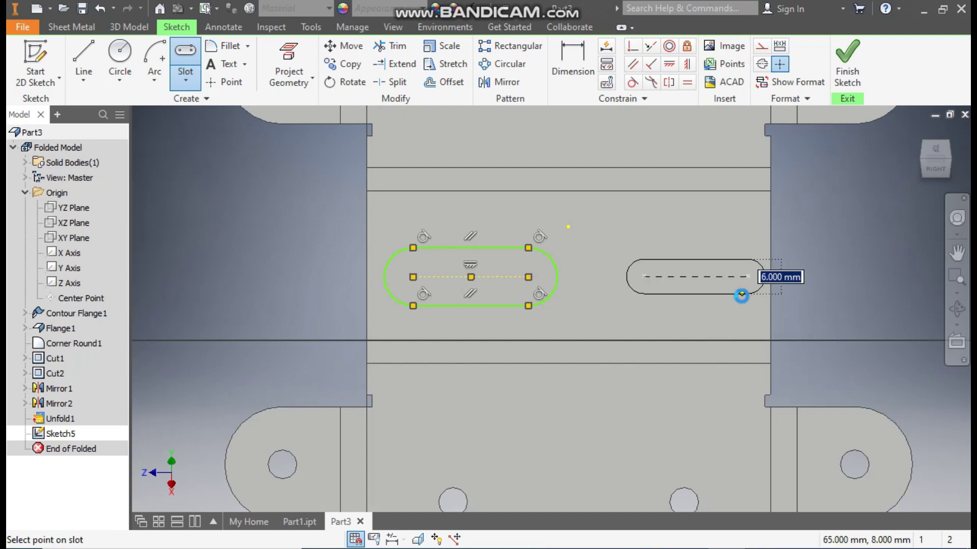
pyautogui.click(741, 295)
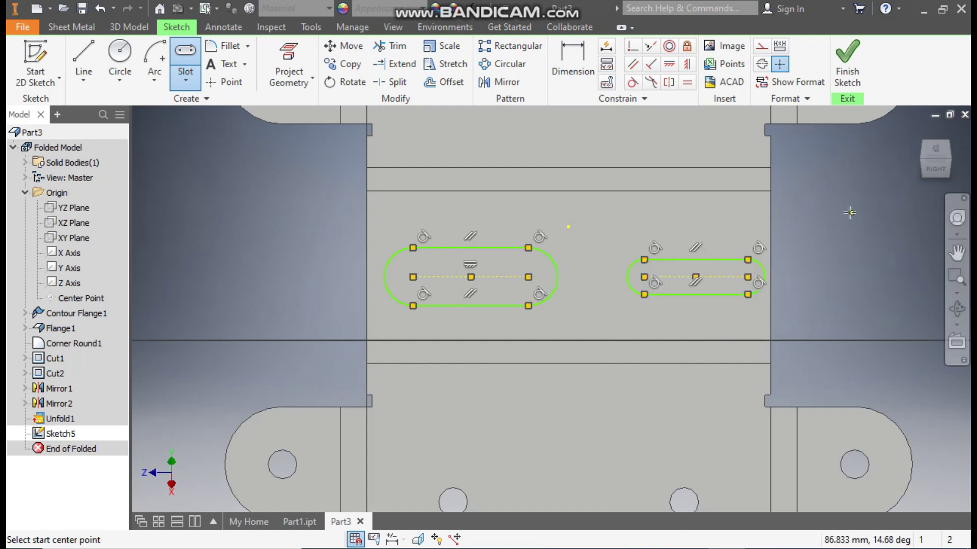
pyautogui.press('Escape')
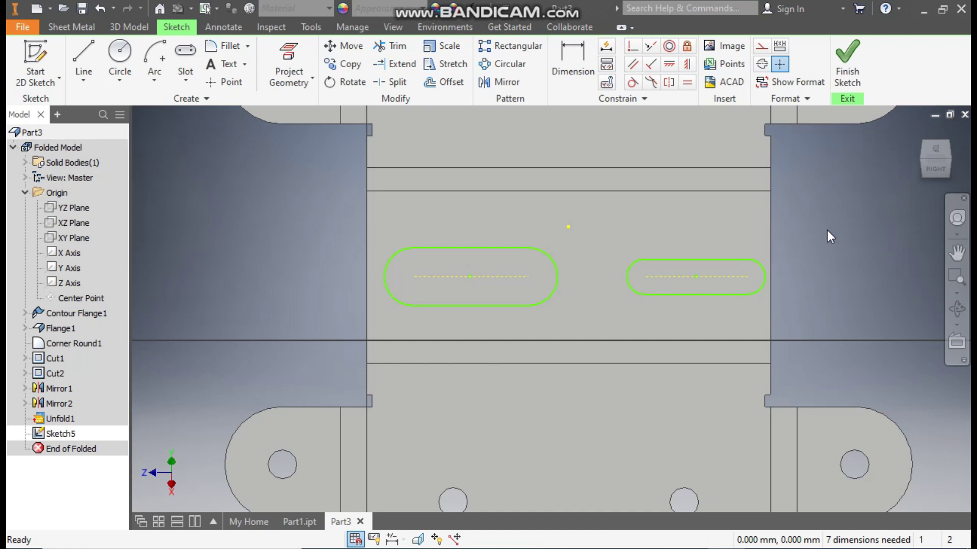
# - Constrain the two slots equal in size by making their centerlines and their end arcs equal
pyautogui.click(689, 84)
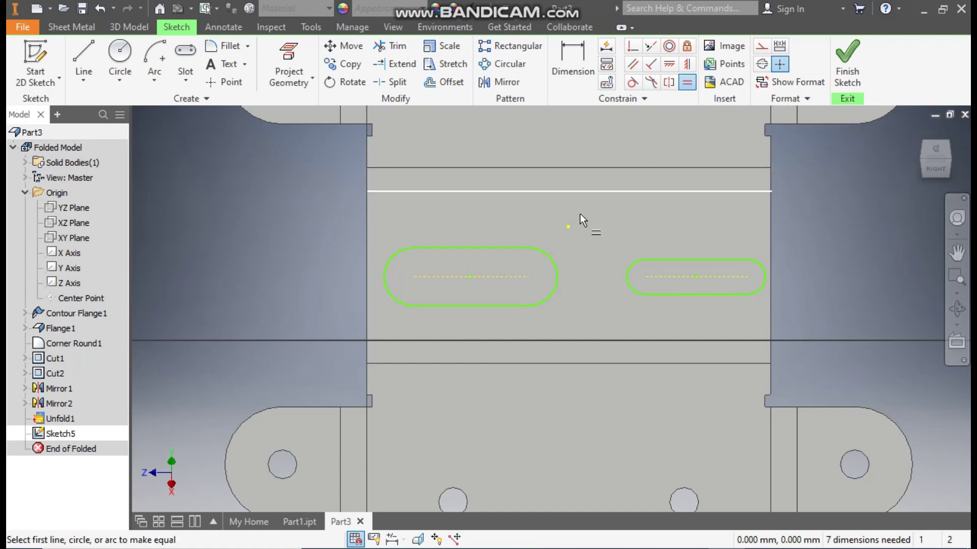
pyautogui.click(497, 278)
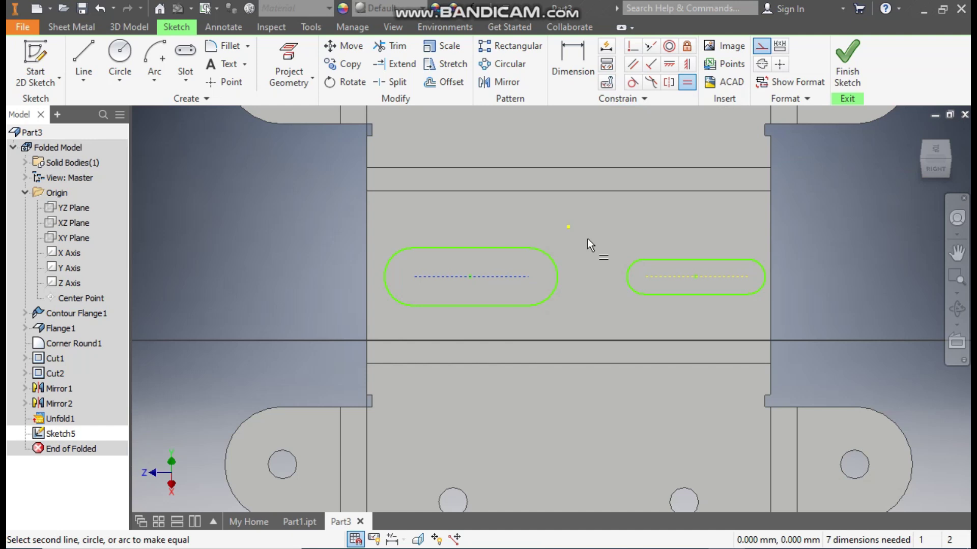
pyautogui.click(720, 277)
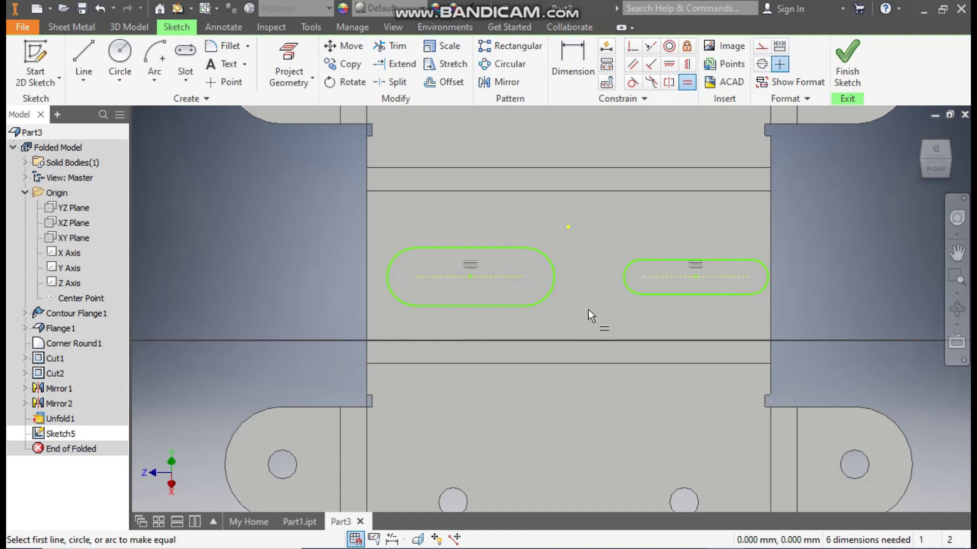
pyautogui.click(550, 260)
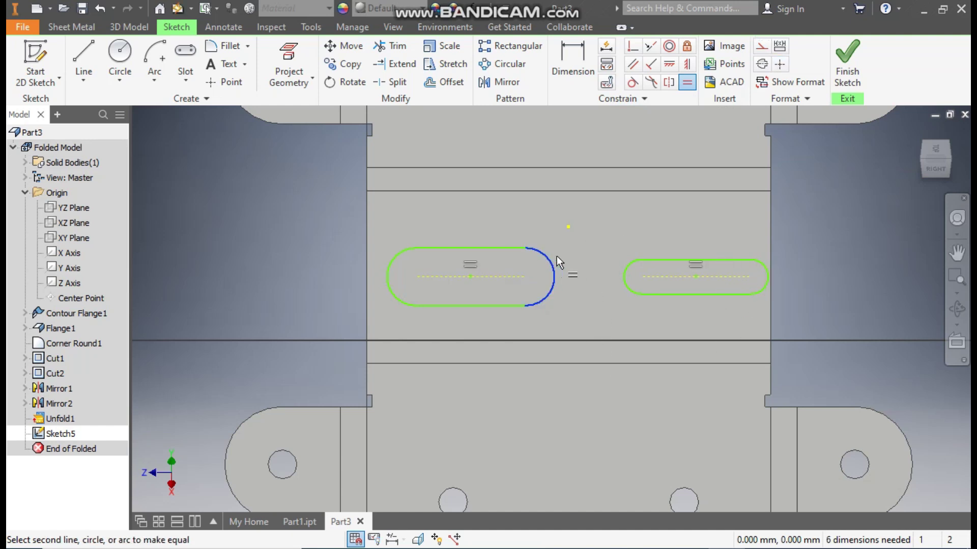
pyautogui.click(628, 269)
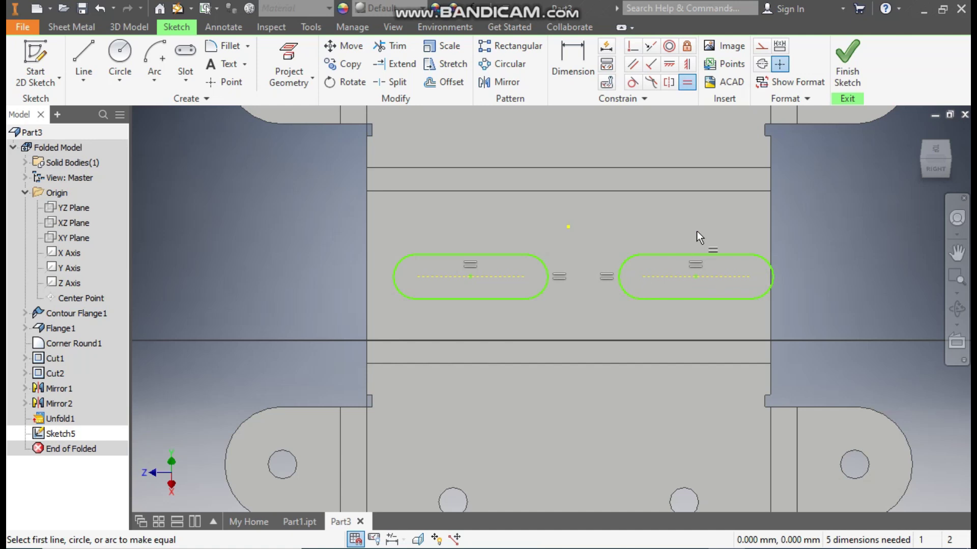
pyautogui.press('Escape')
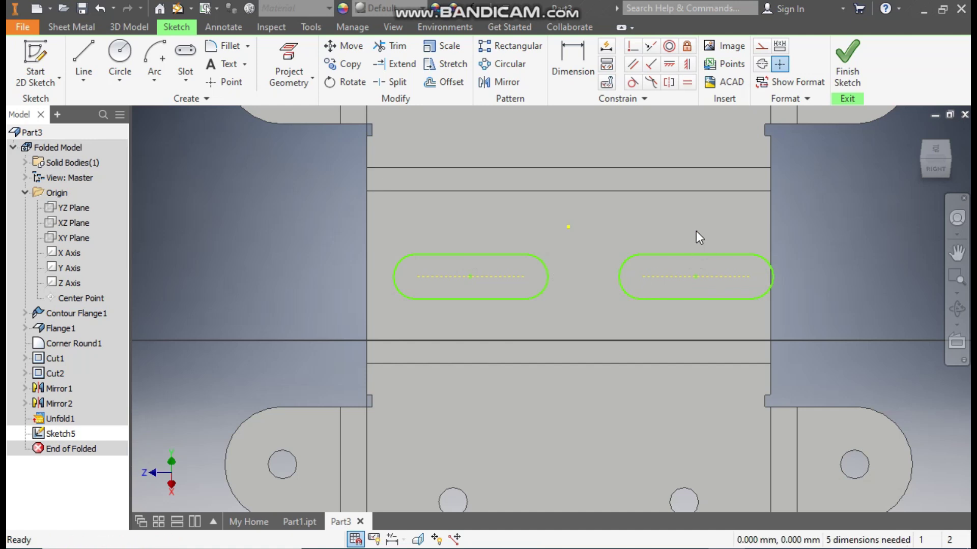
# - Dimension the left slot's center-to-center length to 12 mm
pyautogui.click(556, 89)
pyautogui.click(496, 277)
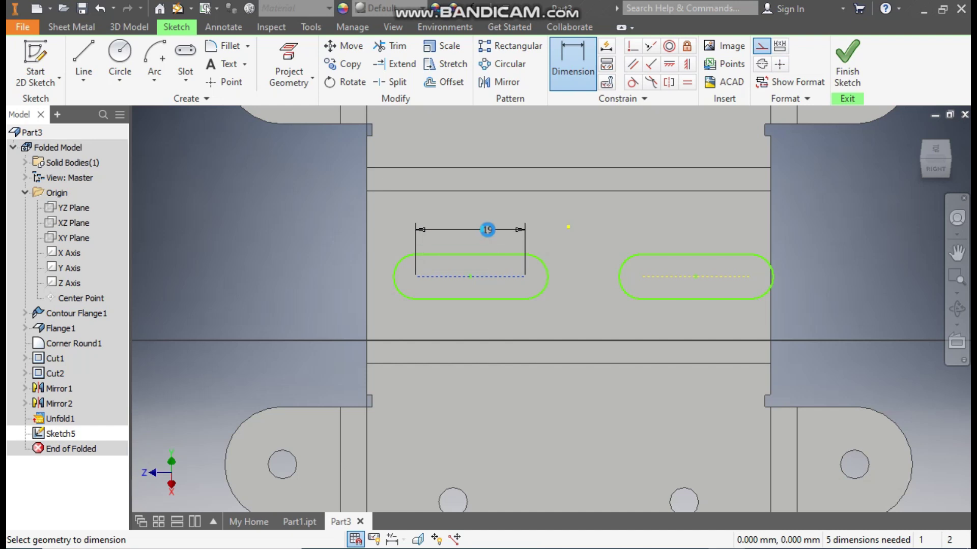
pyautogui.click(487, 230)
pyautogui.write('12')
pyautogui.press('Return')
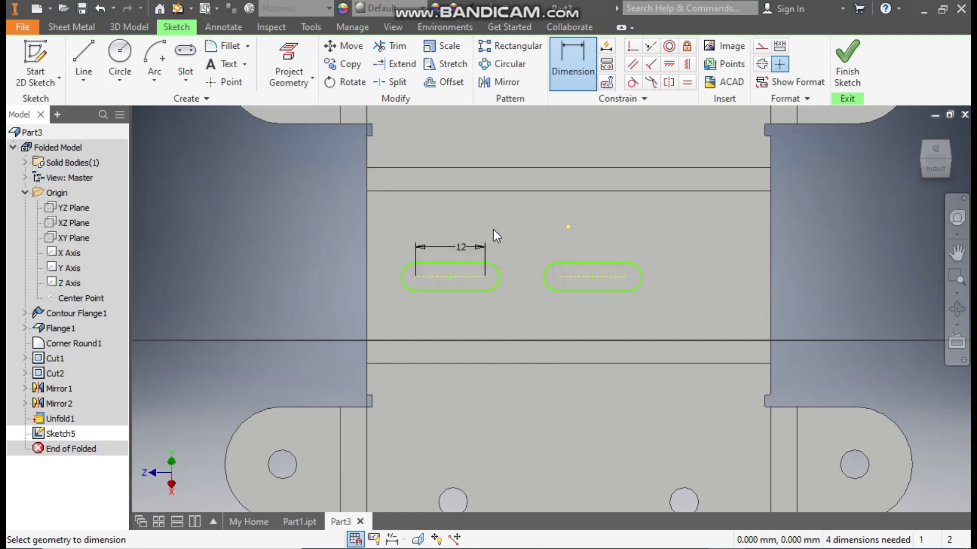
# - Dimension the left slot's center point 15 mm from the middle face's left edge
pyautogui.click(367, 291)
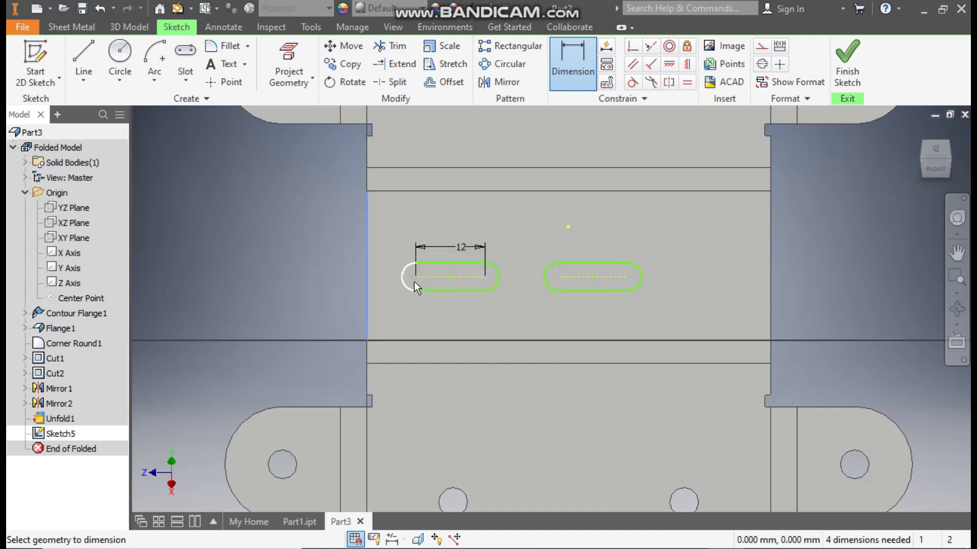
pyautogui.click(451, 277)
pyautogui.click(431, 324)
pyautogui.write('15')
pyautogui.press('Return')
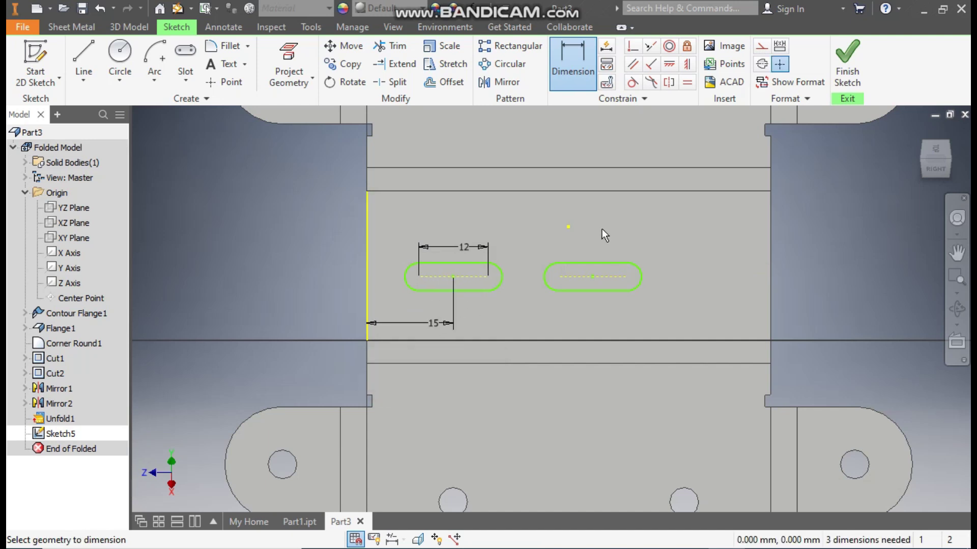
# - Set the vertical distance between the projected center point and the left slot's centerline to 6.5 mm
pyautogui.click(568, 228)
pyautogui.click(460, 277)
pyautogui.click(301, 266)
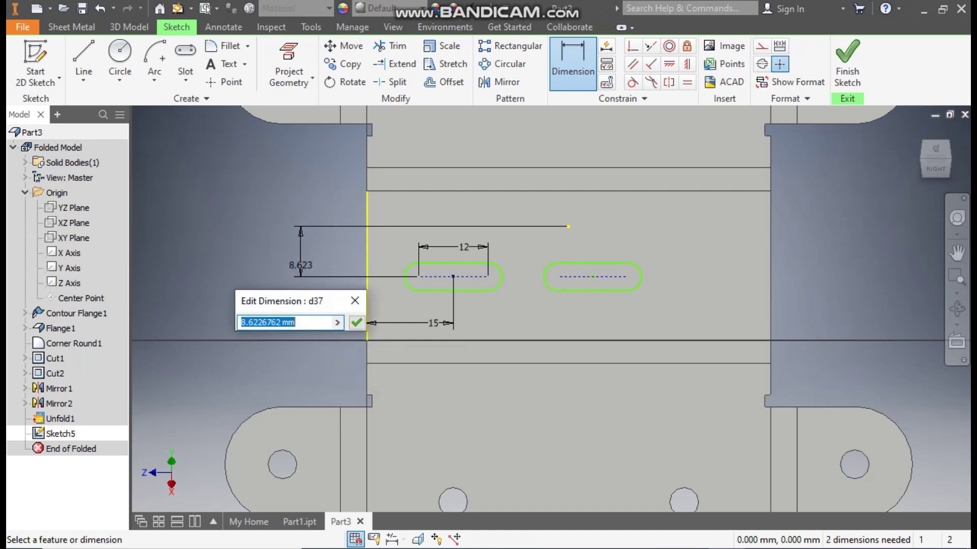
pyautogui.write('6.5')
pyautogui.press('Return')
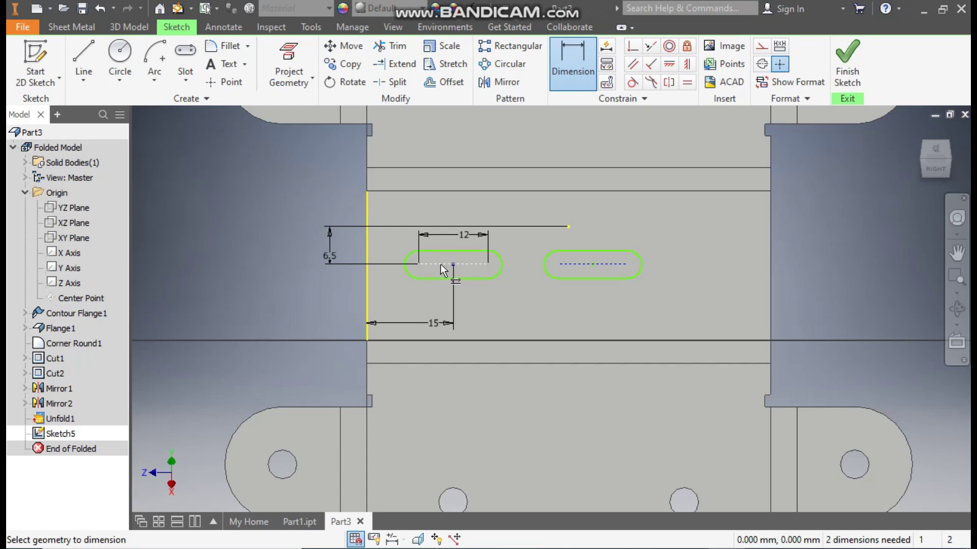
# - Dimension the left slot's width between its two straight sides to 12 mm
pyautogui.click(460, 250)
pyautogui.click(469, 278)
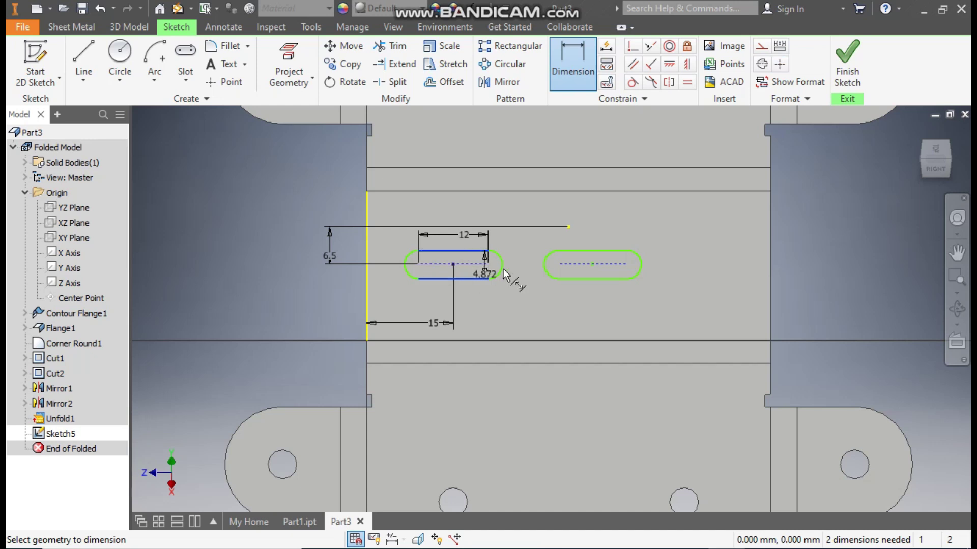
pyautogui.click(517, 264)
pyautogui.write('12')
pyautogui.press('Return')
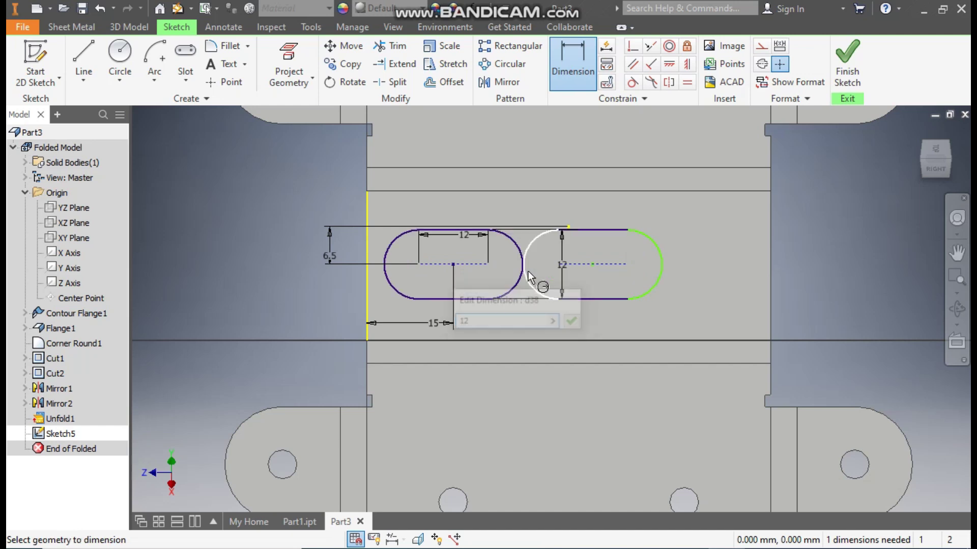
# - Dimension the right slot's center point 15 mm from the middle face's right edge and finish the sketch
pyautogui.click(770, 268)
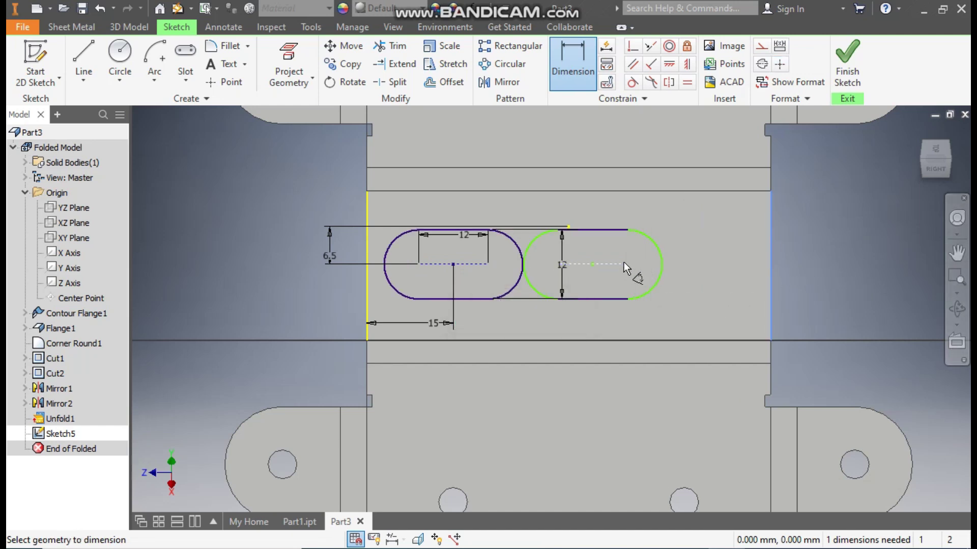
pyautogui.click(592, 264)
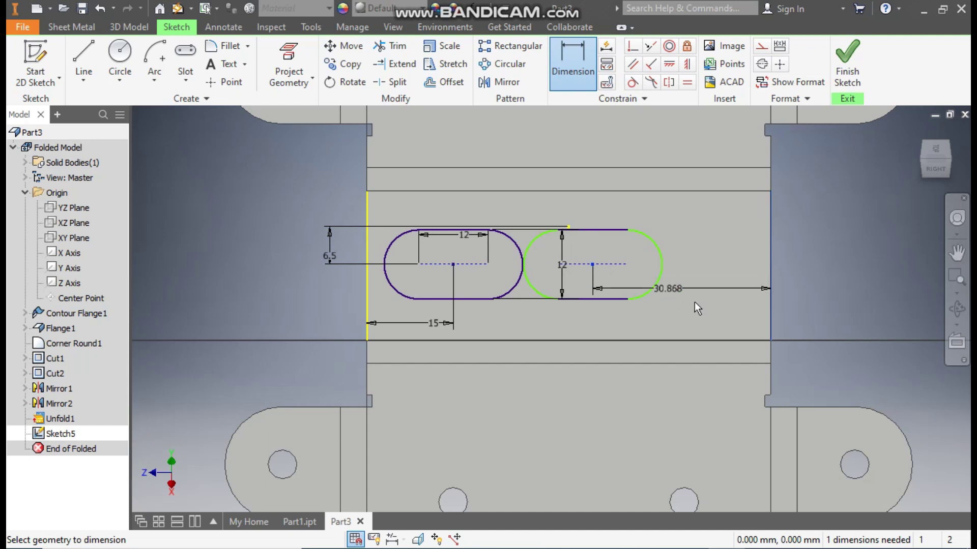
pyautogui.click(698, 319)
pyautogui.write('15')
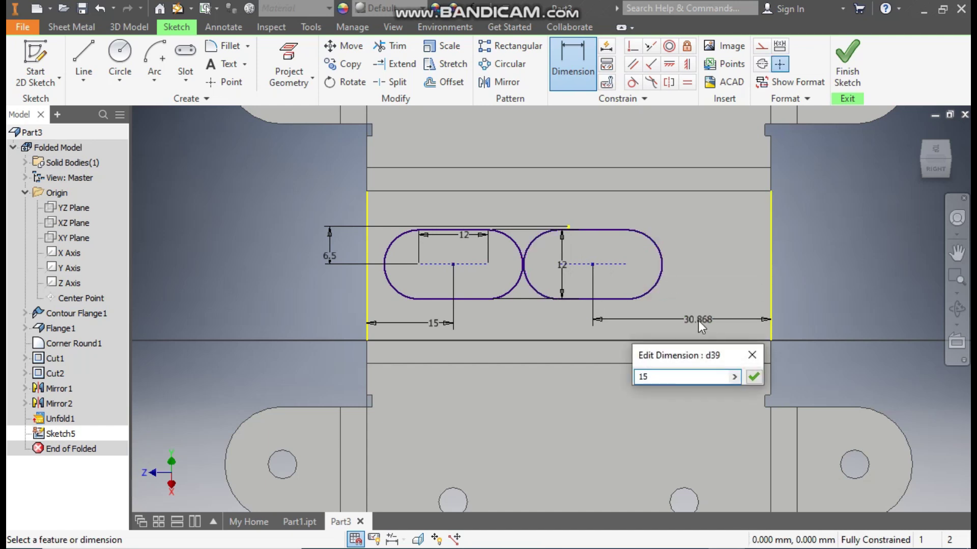
pyautogui.press('Return')
pyautogui.press('Escape')
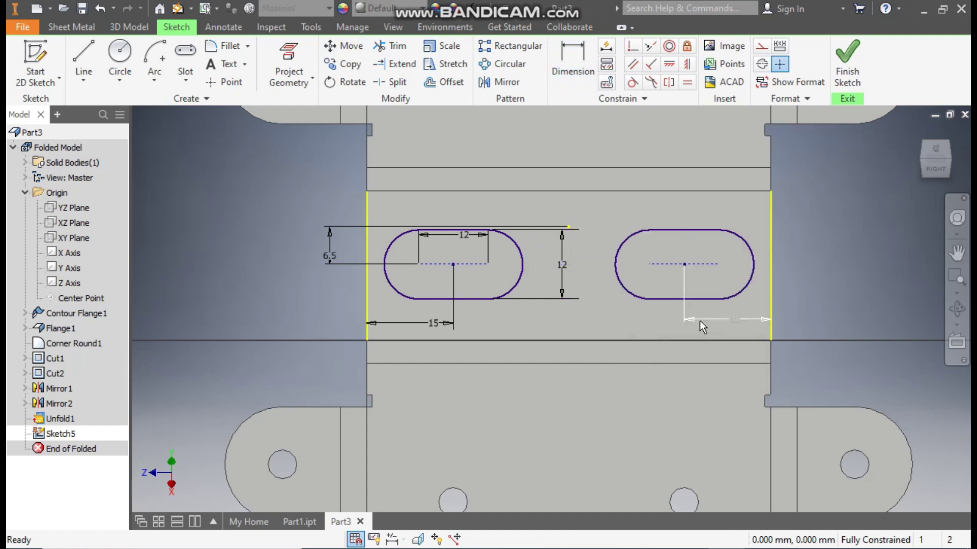
pyautogui.click(846, 60)
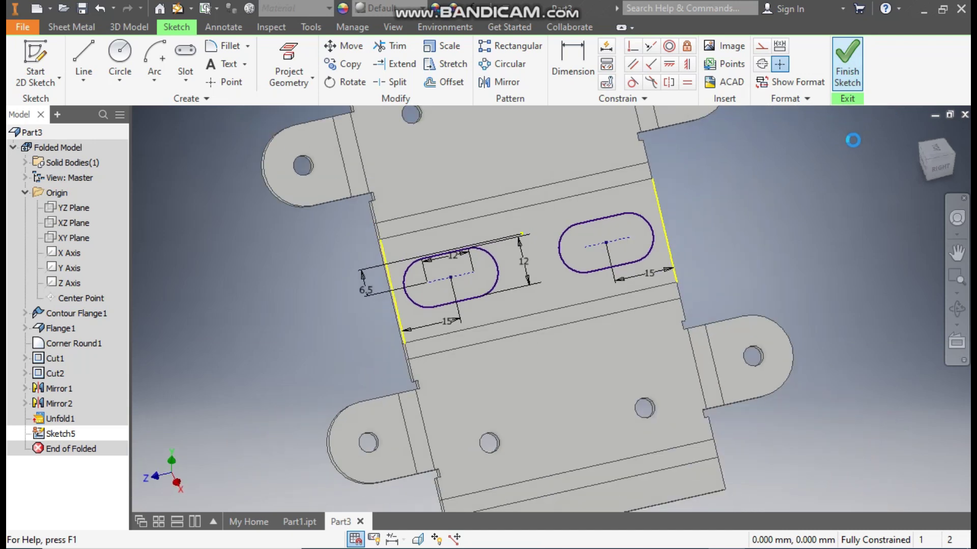
# - Cut both slot profiles through the sheet with a Distance extent equal to Thickness
pyautogui.click(309, 57)
pyautogui.click(479, 282)
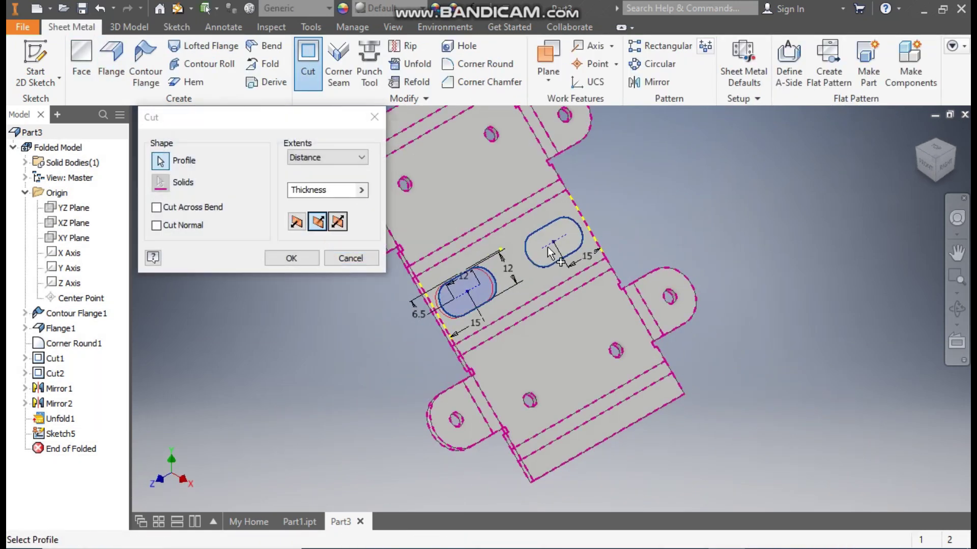
pyautogui.click(303, 259)
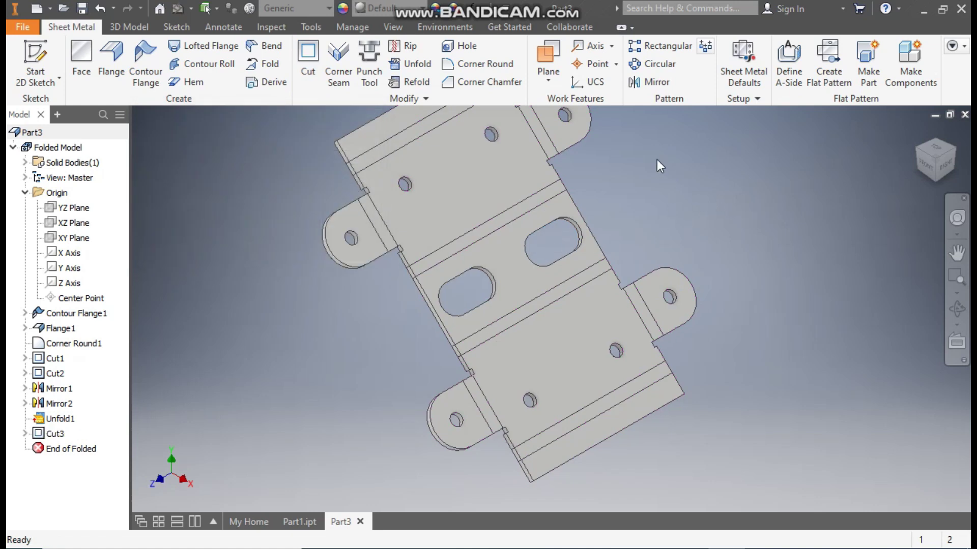
# - Refold all bends of the part with the right slanted face as the stationary reference
pyautogui.click(411, 82)
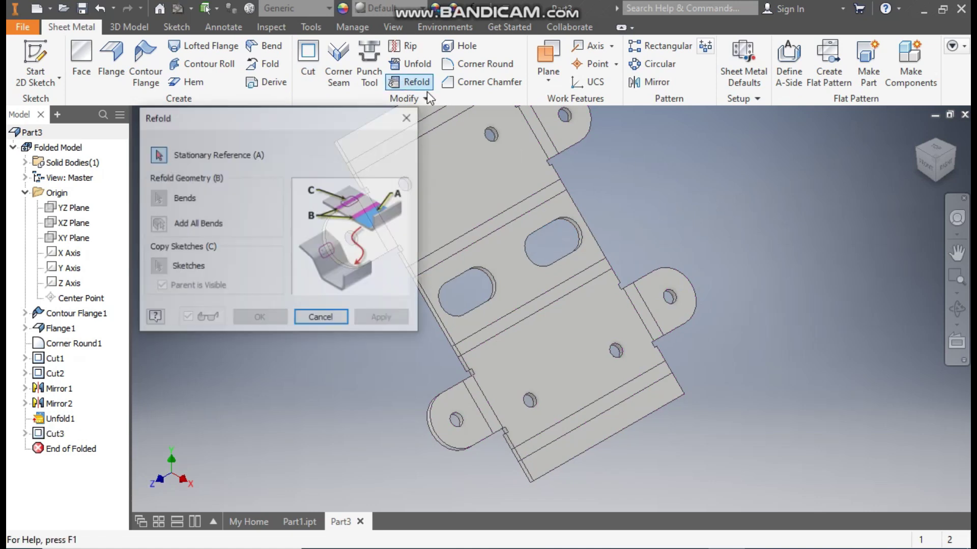
pyautogui.click(561, 340)
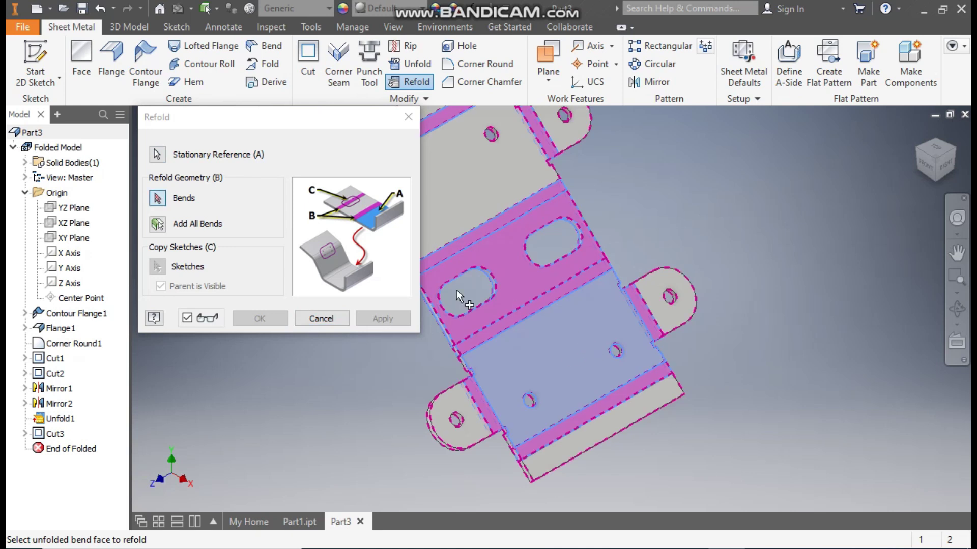
pyautogui.click(157, 224)
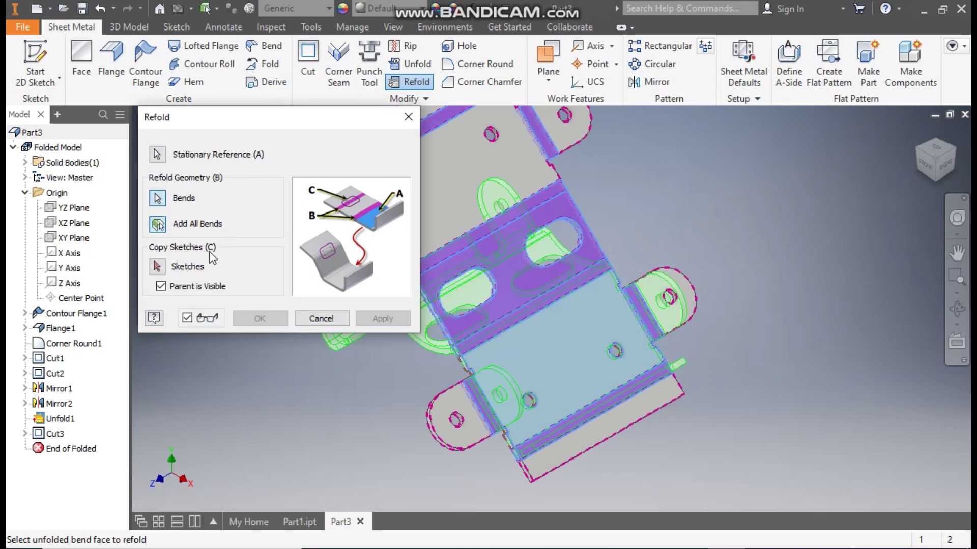
pyautogui.click(263, 319)
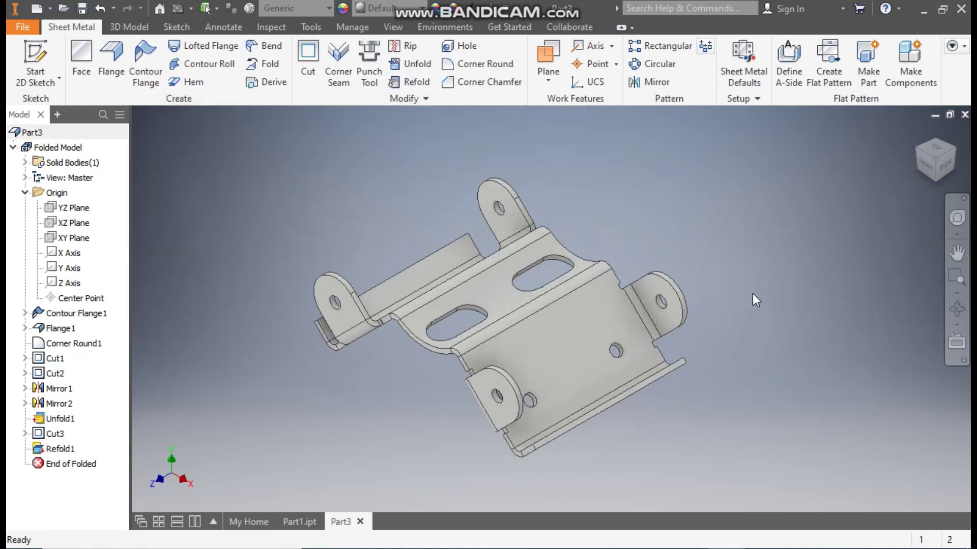
# - Apply the Light Red appearance from the Inventor Material Library to the whole bracket
pyautogui.click(929, 155)
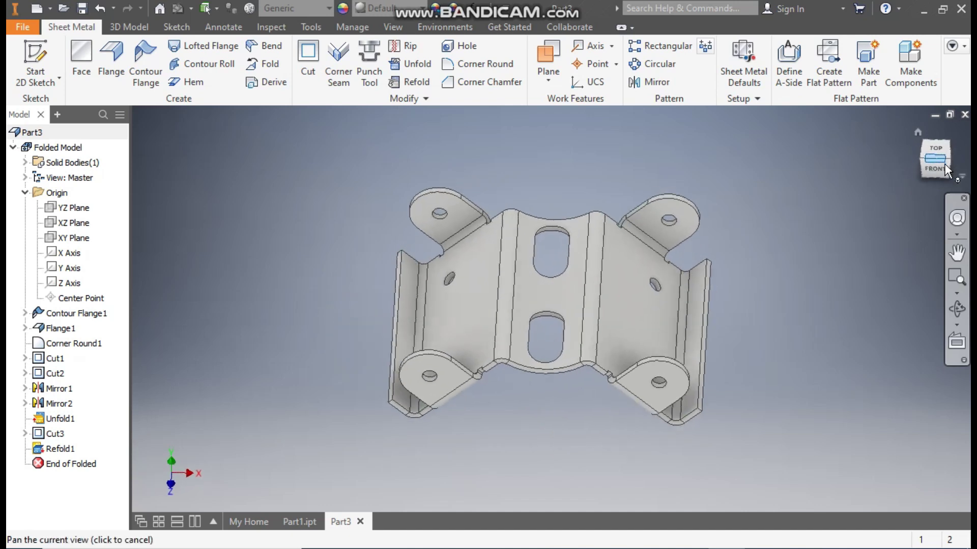
pyautogui.click(948, 159)
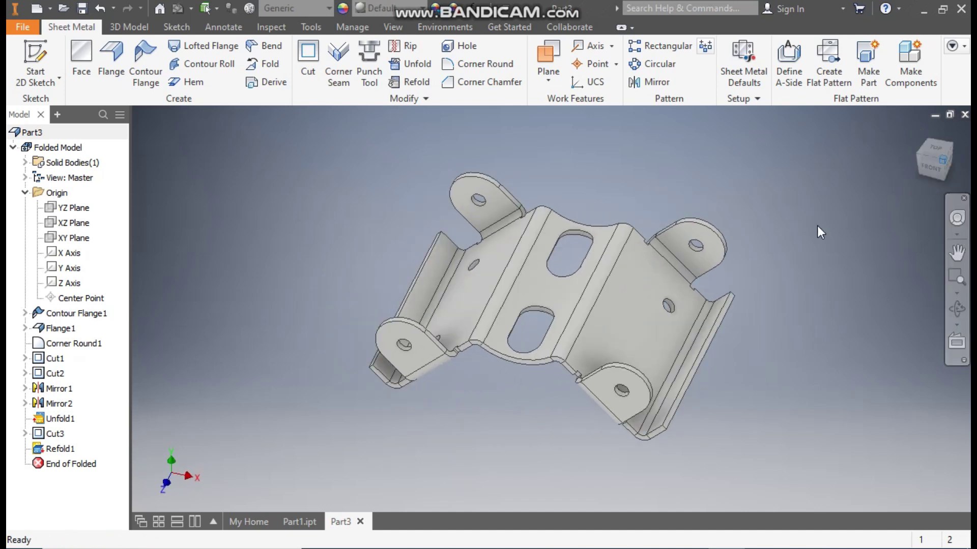
pyautogui.click(375, 10)
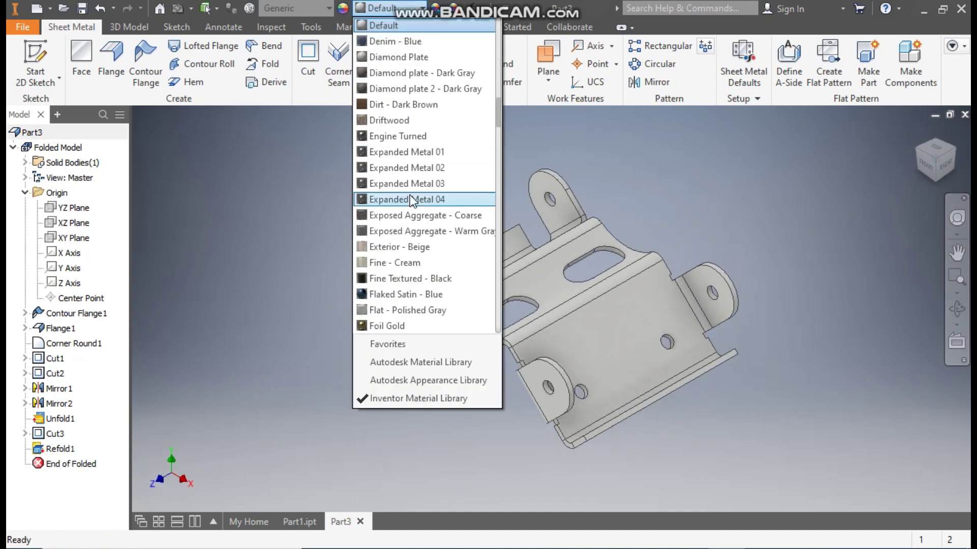
pyautogui.scroll(3, 410, 200)
pyautogui.scroll(-6, 410, 199)
pyautogui.scroll(-6, 410, 198)
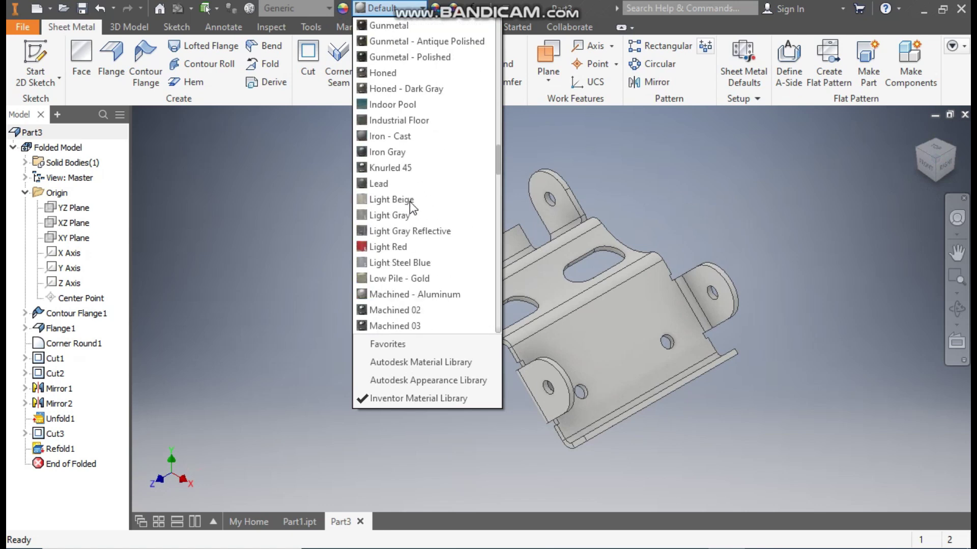
pyautogui.click(395, 244)
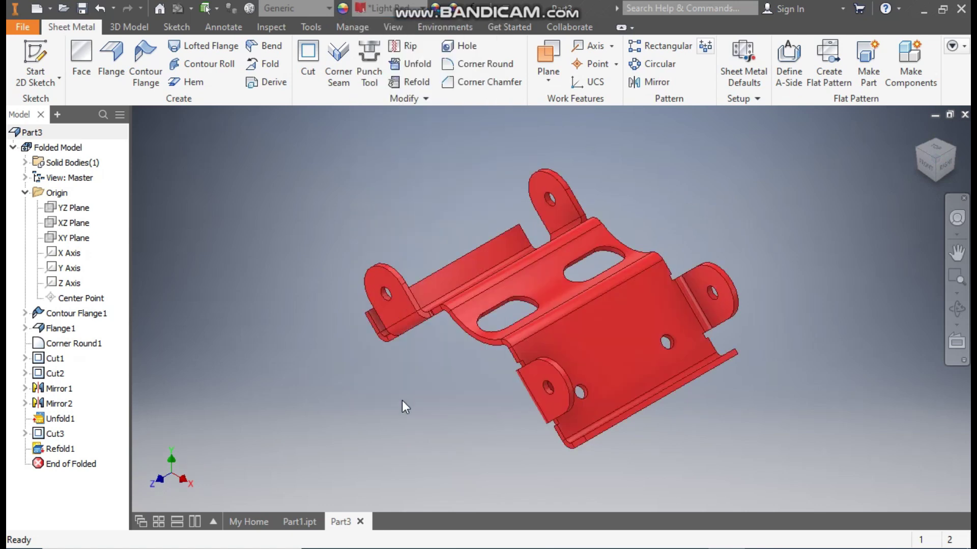
# - Create the bracket's flat pattern and return to the folded part
pyautogui.scroll(2, 399, 405)
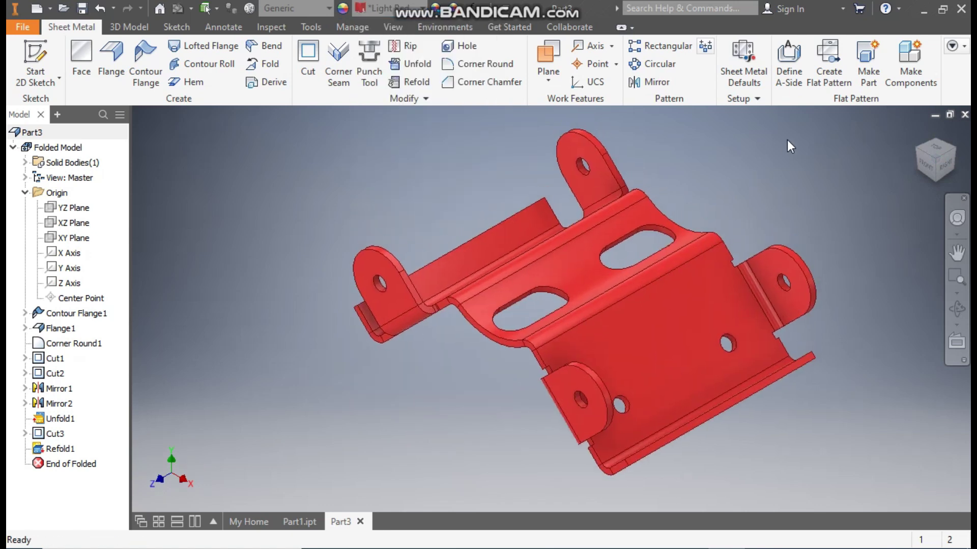
pyautogui.click(829, 62)
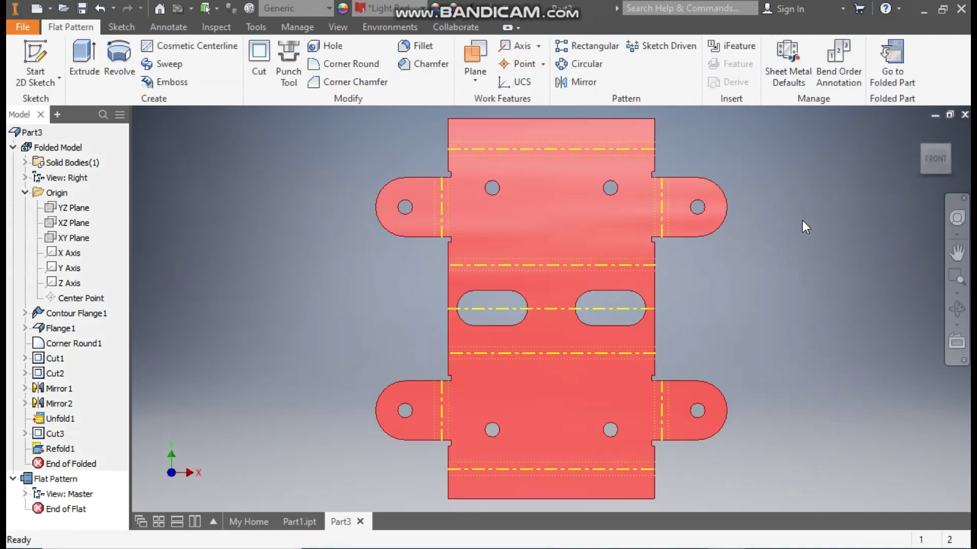
pyautogui.click(892, 76)
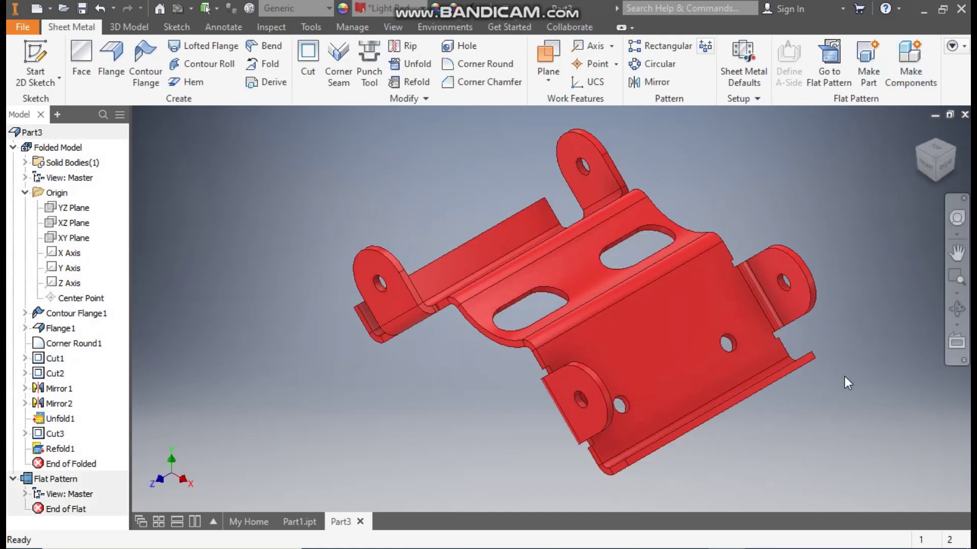